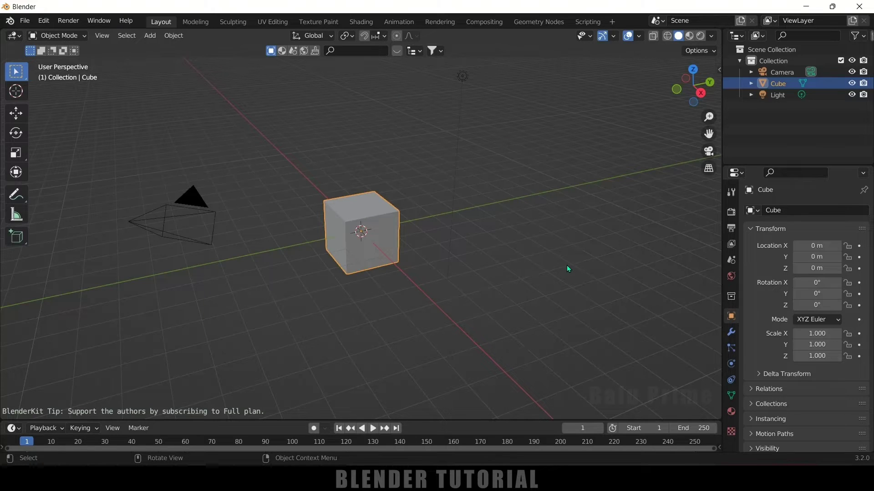
# Step: Delete all scene objects and enable Use Nodes in the Compositing workspace
pyautogui.press('a')
pyautogui.press('Delete')
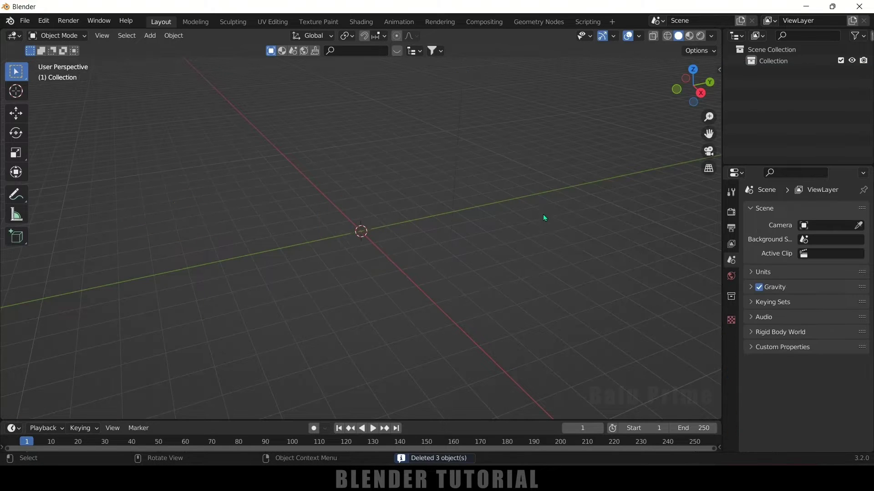
pyautogui.click(488, 23)
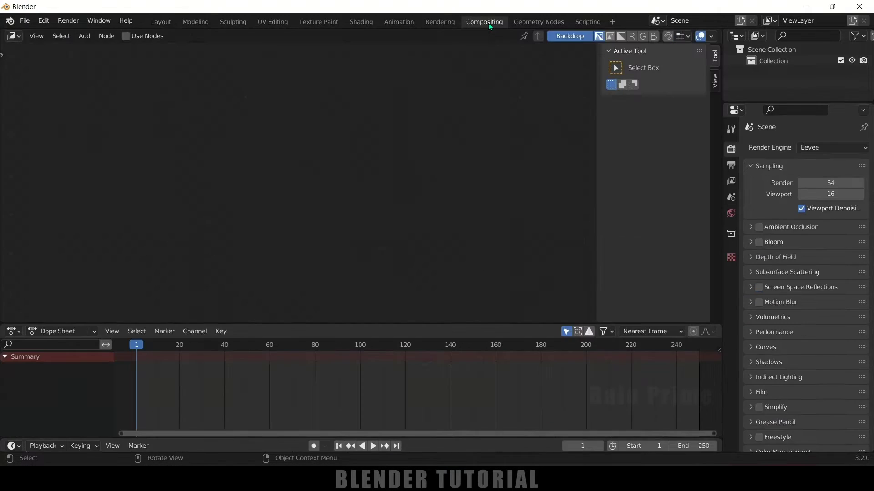
pyautogui.click(126, 36)
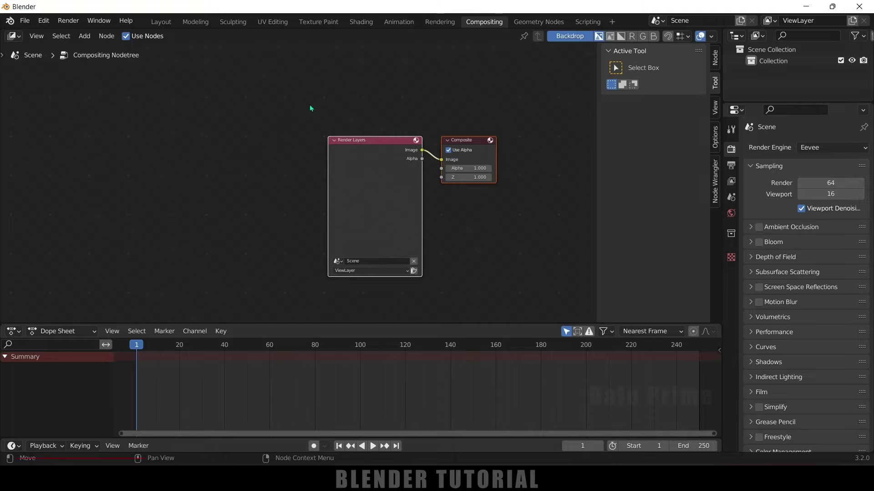
# Step: Delete the Render Layers node, leaving only the Composite node
pyautogui.click(328, 113)
pyautogui.click(360, 141)
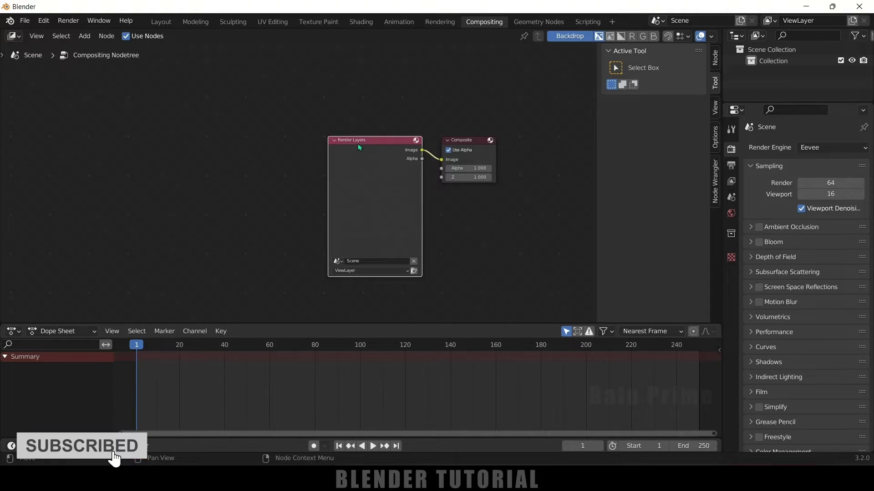
pyautogui.press('x')
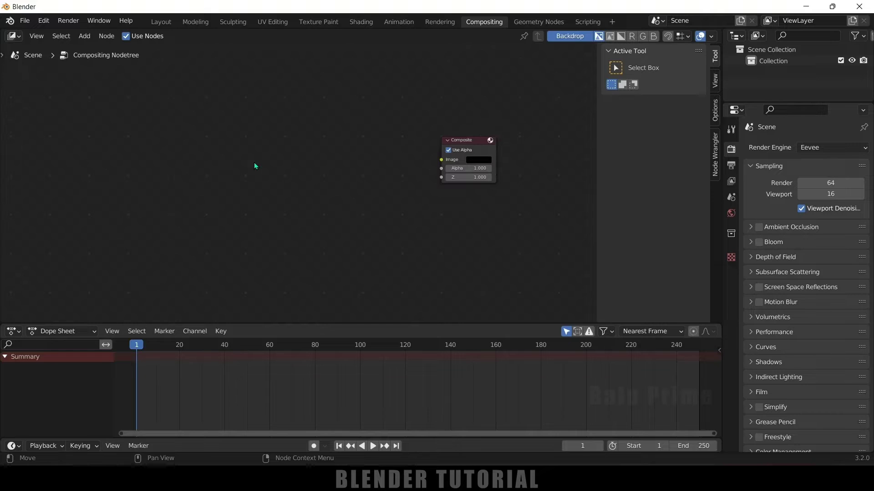
# Step: Add a Movie Clip node via search and place it left of Composite
pyautogui.hotkey('shift', 'a')
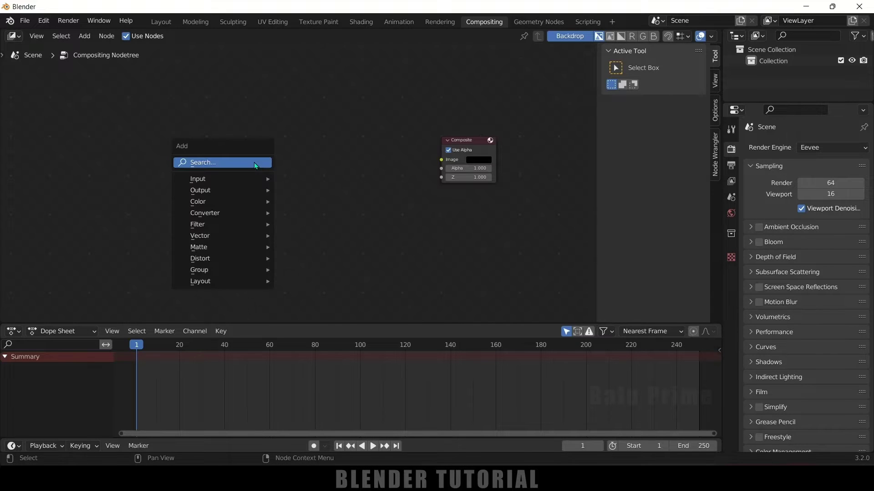
pyautogui.click(254, 162)
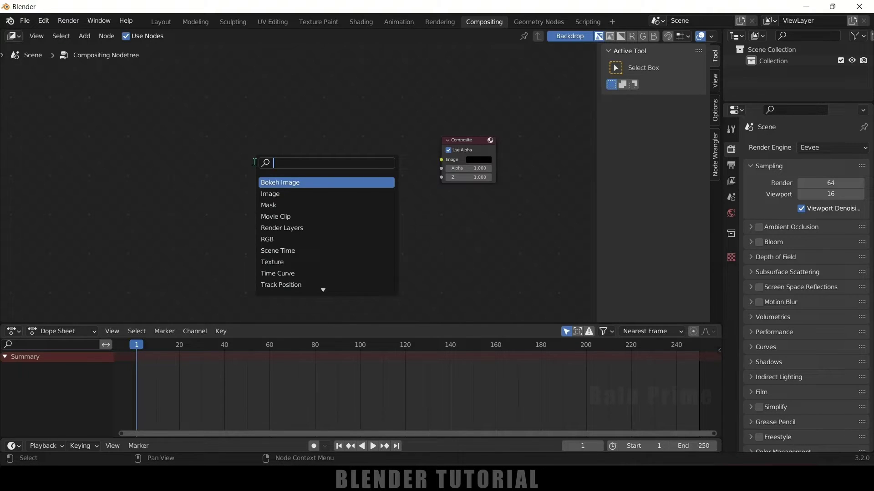
pyautogui.write('movi')
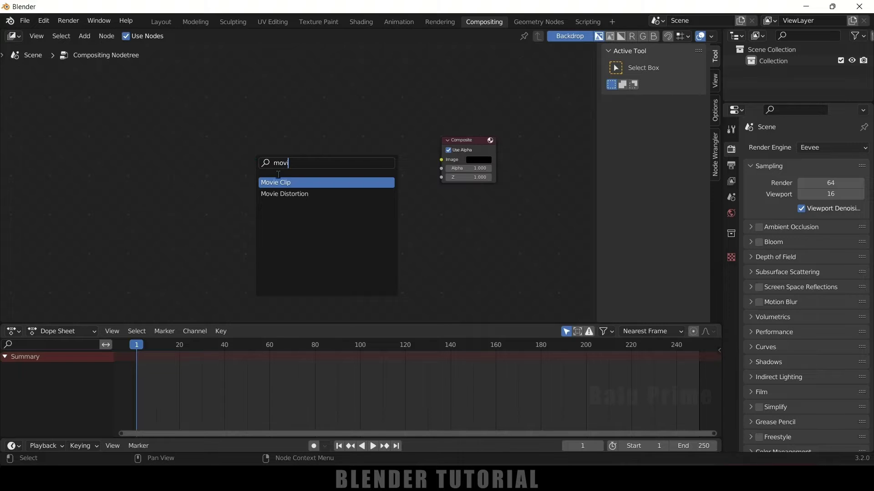
pyautogui.press('Return')
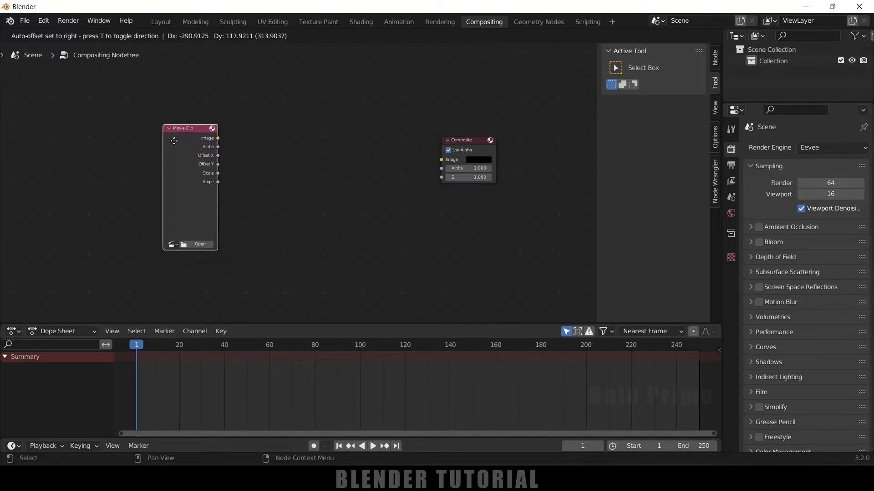
pyautogui.click(134, 130)
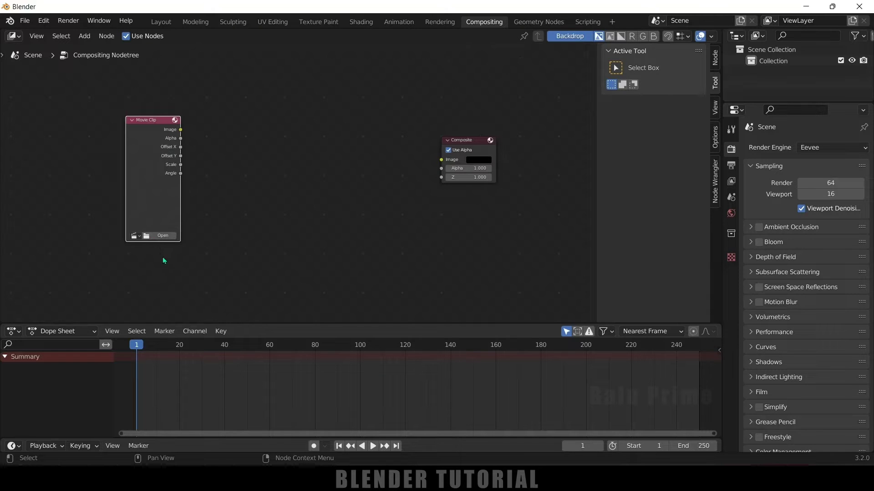
# Step: Load the green-screen video of the woman from the Green screen blender folder
pyautogui.click(154, 236)
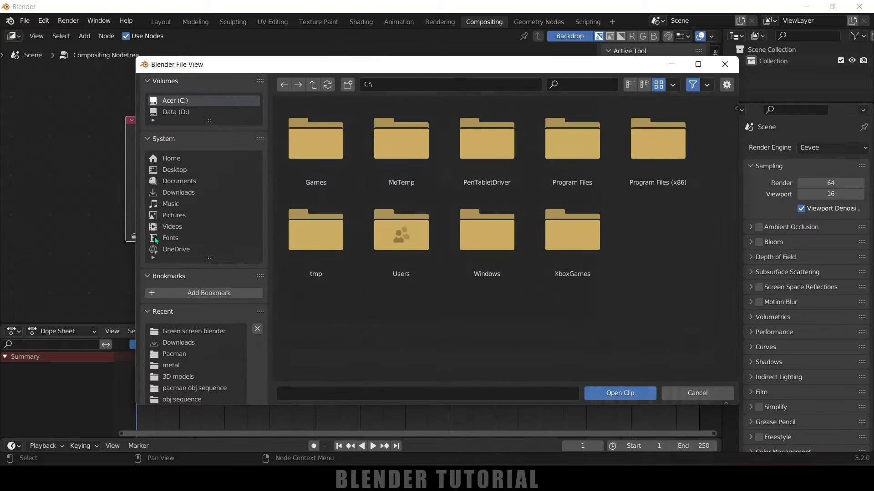
pyautogui.click(172, 335)
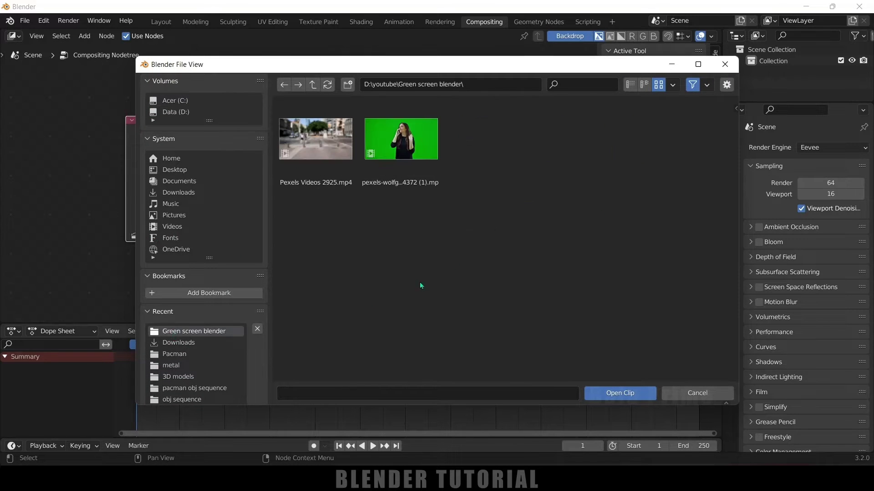
pyautogui.click(404, 156)
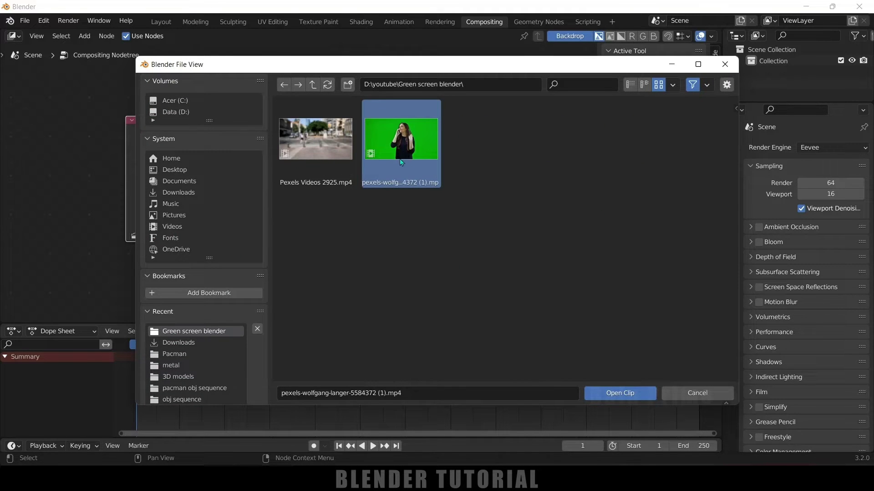
pyautogui.click(617, 393)
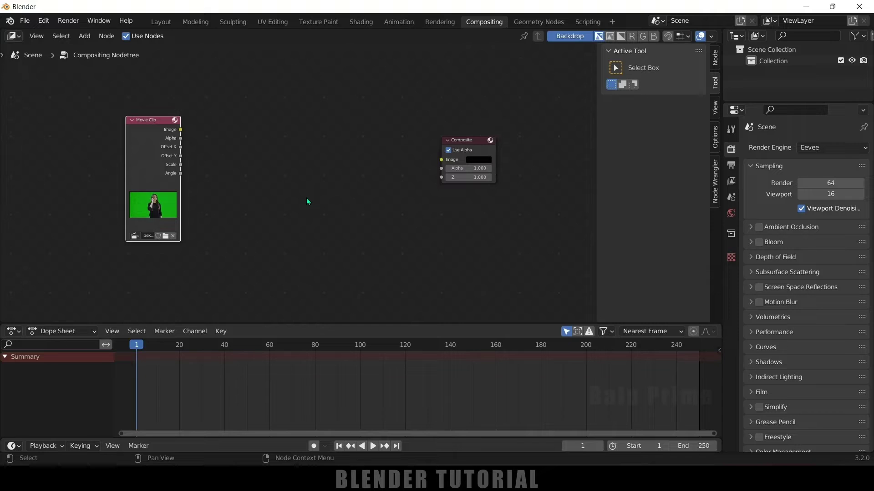
# Step: Add a Viewer node below Composite and link the Movie Clip's Image output to it
pyautogui.hotkey('shift', 'a')
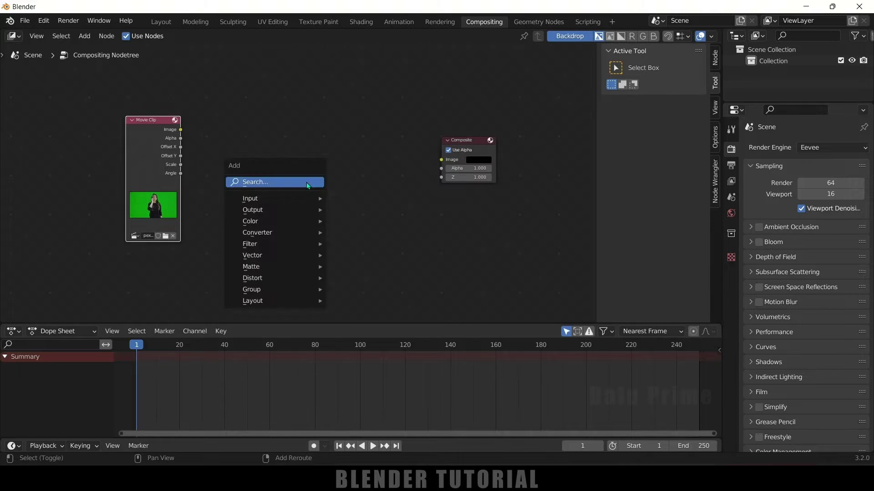
pyautogui.click(306, 182)
pyautogui.write('view')
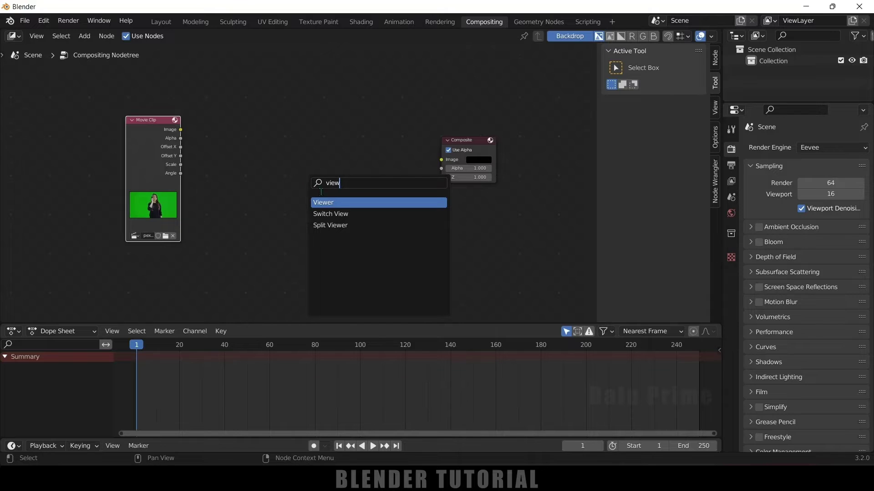
pyautogui.click(325, 201)
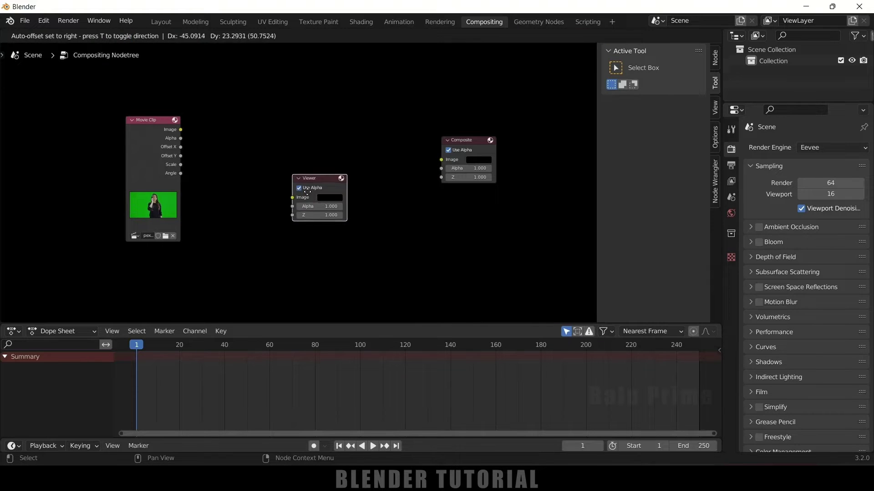
pyautogui.click(460, 225)
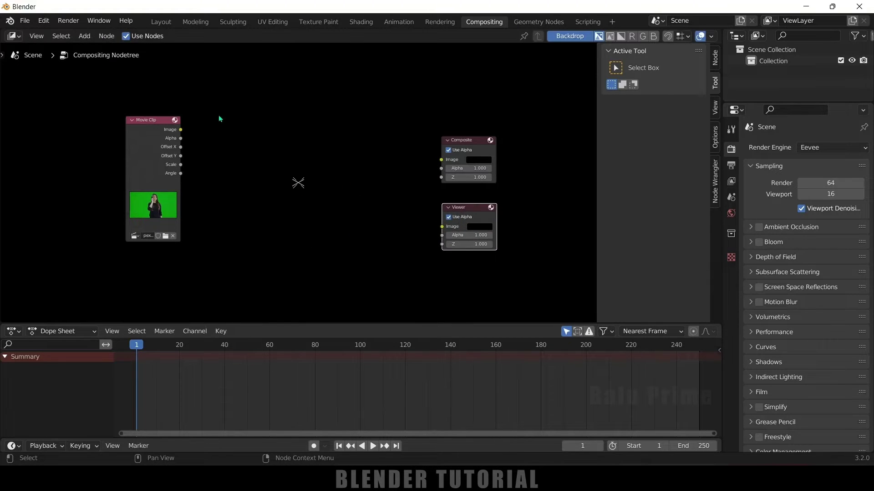
pyautogui.moveTo(182, 131); pyautogui.dragTo(443, 228)
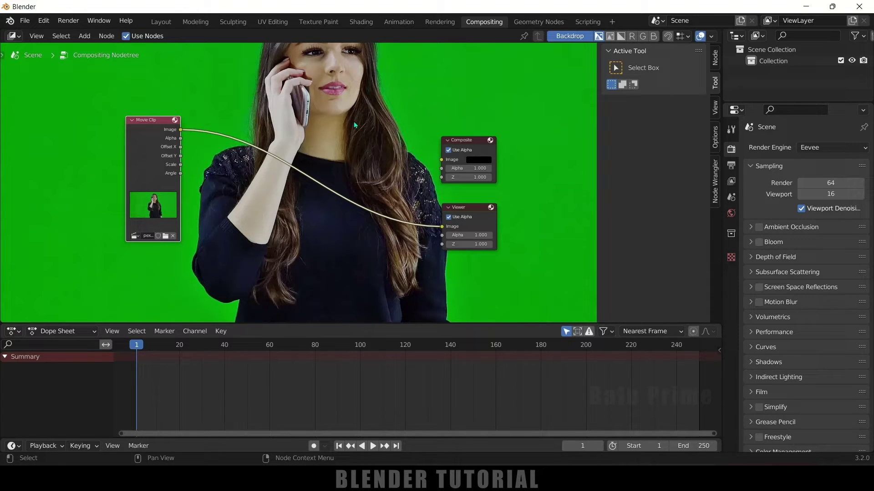
# Step: Resize and reposition the backdrop so the whole green-screen frame shows behind the nodes
pyautogui.press('v')
pyautogui.press('v')
pyautogui.press('v')
pyautogui.press('v')
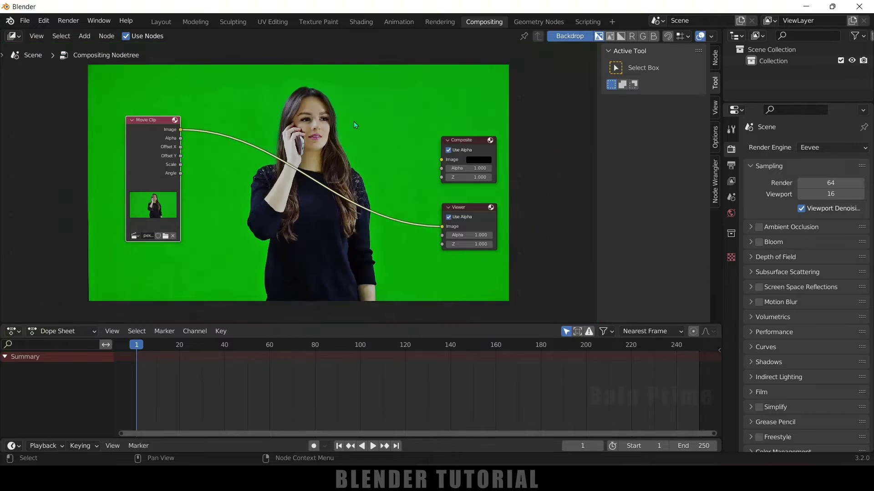
pyautogui.press('alt')
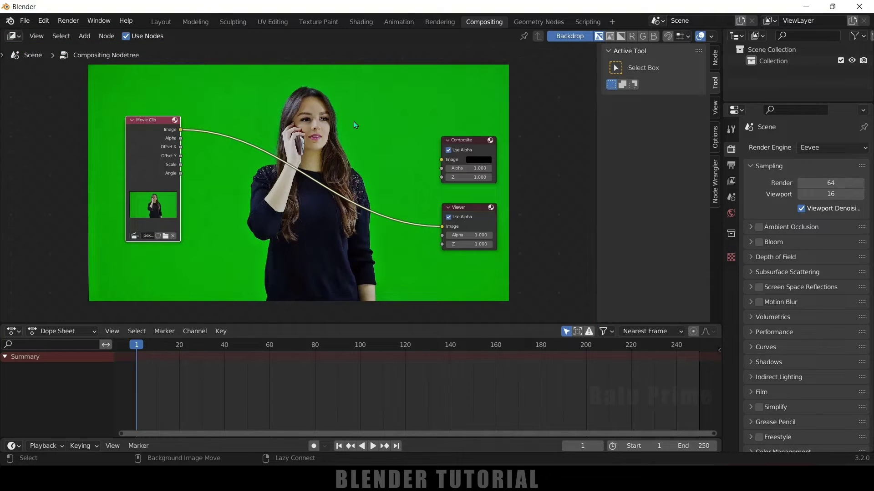
pyautogui.hotkey('alt', 'v')
pyautogui.hotkey('alt', 'v')
pyautogui.hotkey('alt', 'v')
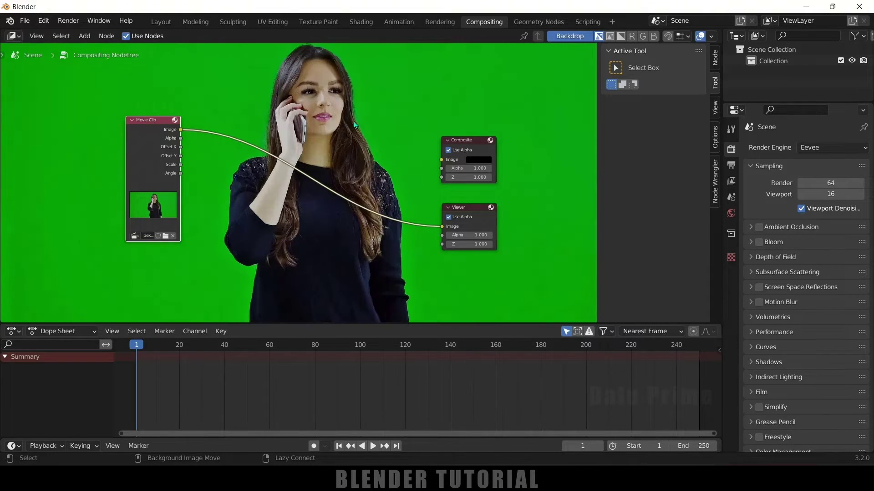
pyautogui.press('alt')
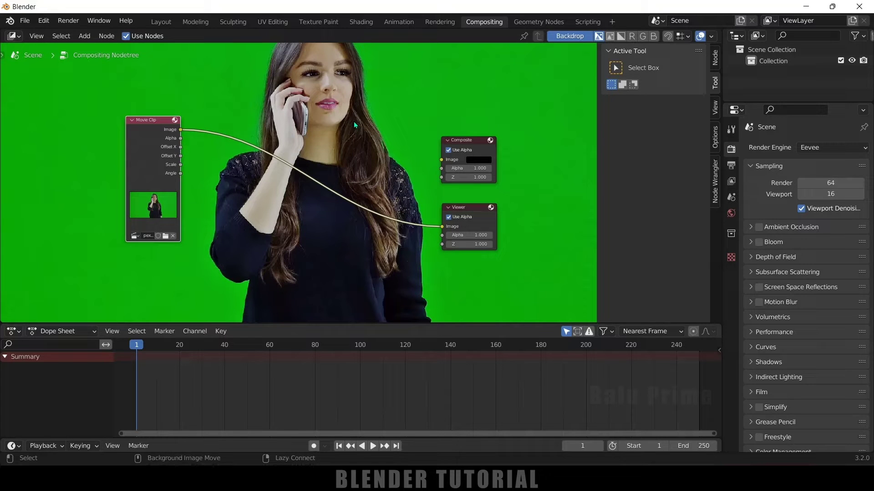
pyautogui.keyDown('alt'); pyautogui.moveTo(354, 122); pyautogui.dragTo(389, 120, button='middle'); pyautogui.keyUp('alt')
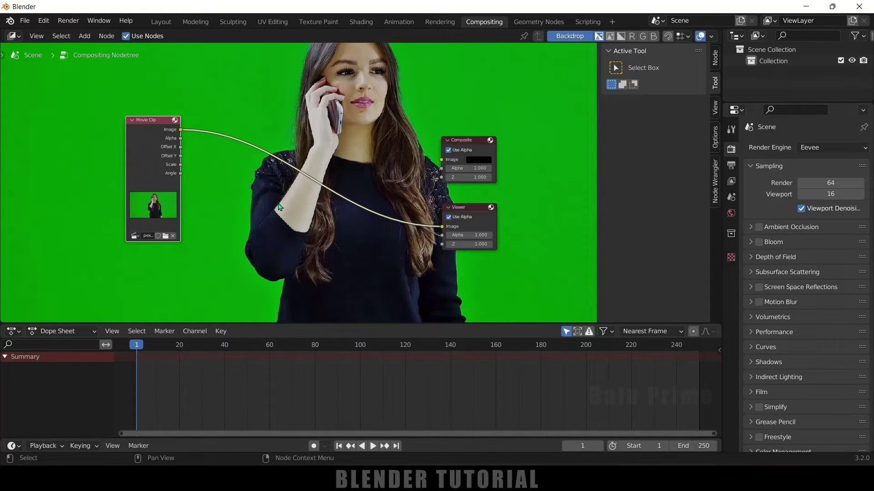
pyautogui.scroll(2, 280, 207)
pyautogui.scroll(-2, 279, 207)
pyautogui.scroll(2, 279, 208)
pyautogui.scroll(-1, 280, 208)
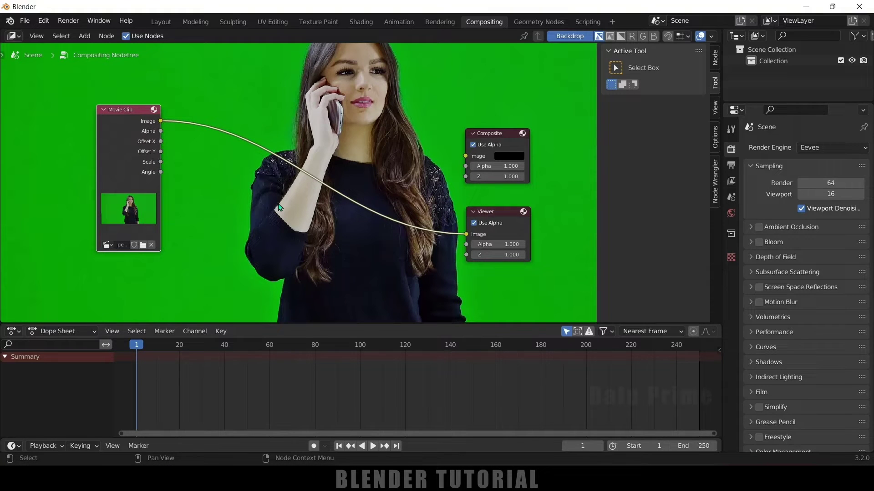
pyautogui.moveTo(280, 208); pyautogui.dragTo(218, 202, button='middle')
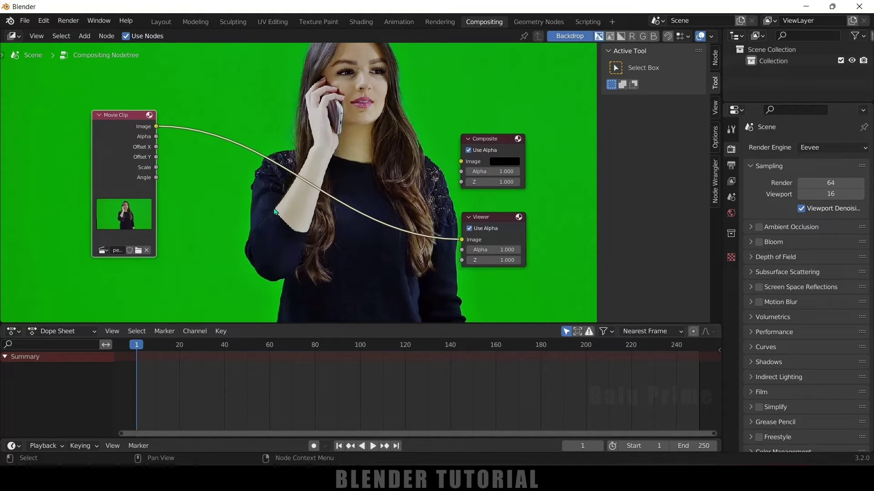
pyautogui.press('v')
pyautogui.press('v')
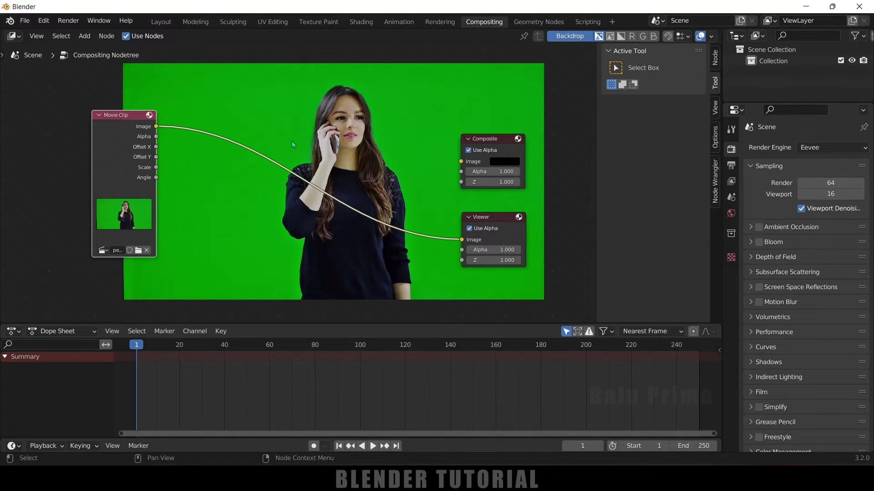
# Step: Add a Keying node and drop it onto the Movie Clip–Viewer link
pyautogui.hotkey('shift', 'a')
pyautogui.click(291, 104)
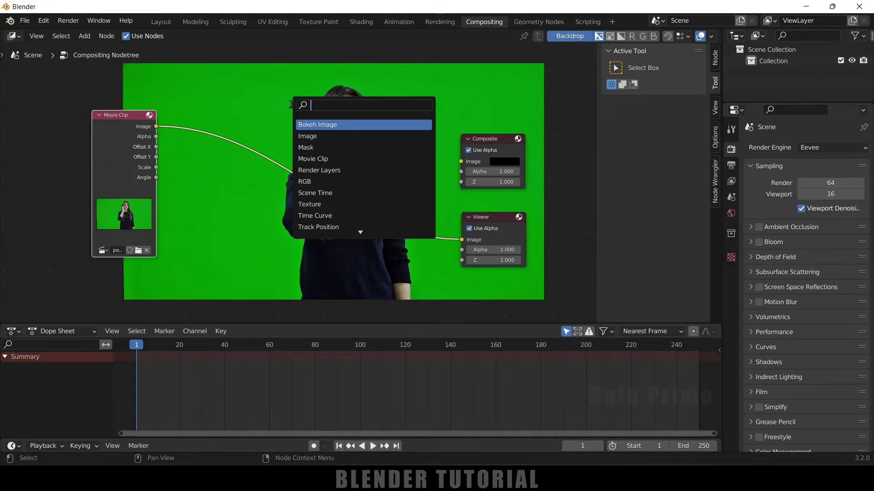
pyautogui.write('key')
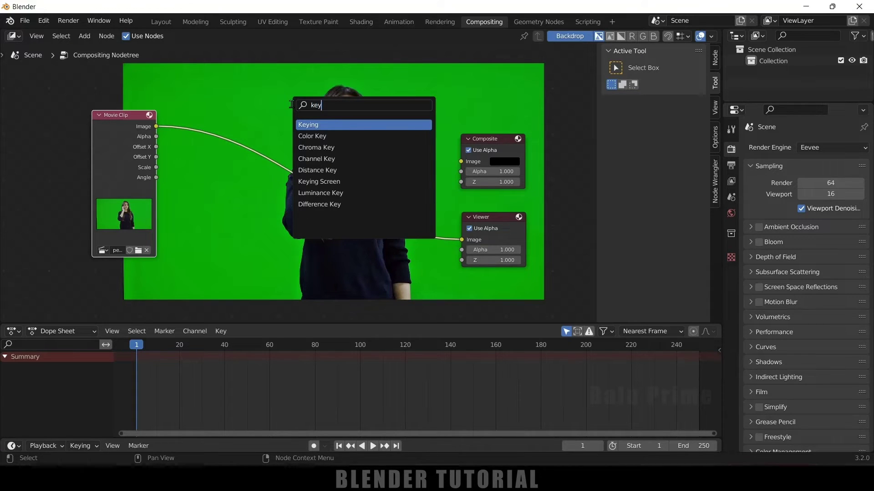
pyautogui.click(313, 124)
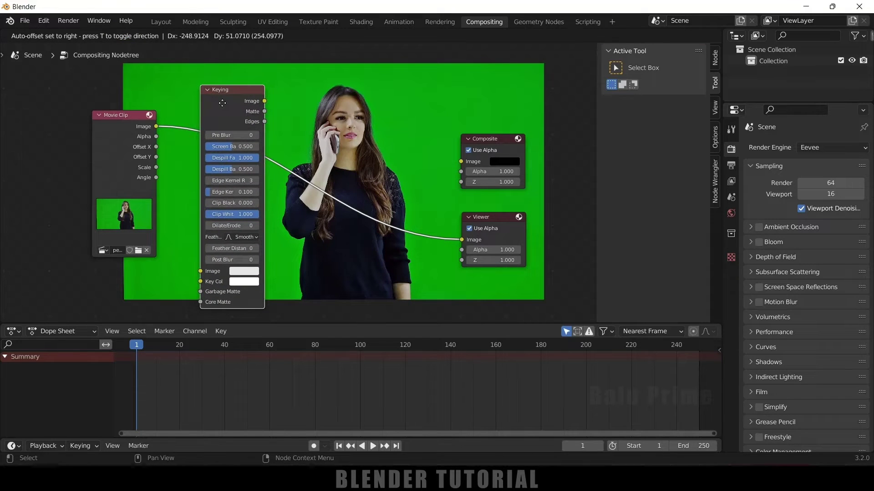
pyautogui.click(222, 103)
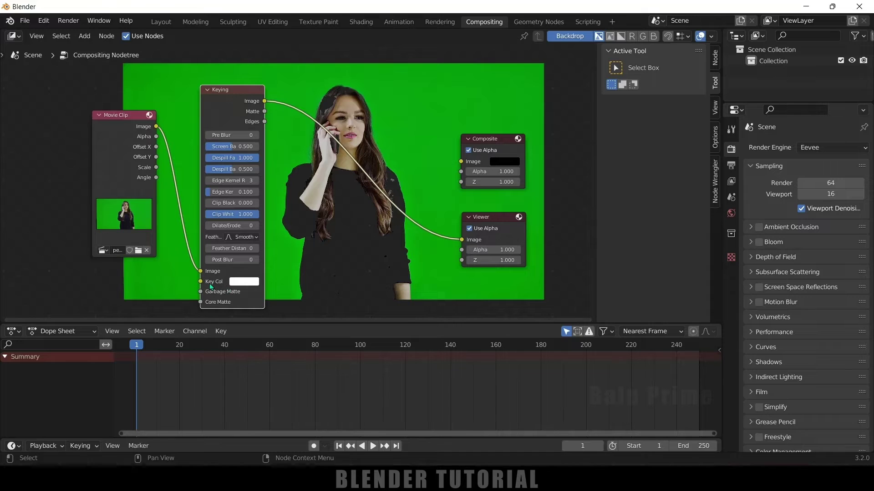
# Step: Sample the green backdrop as the Key Color and preview the Keying Matte output
pyautogui.click(246, 285)
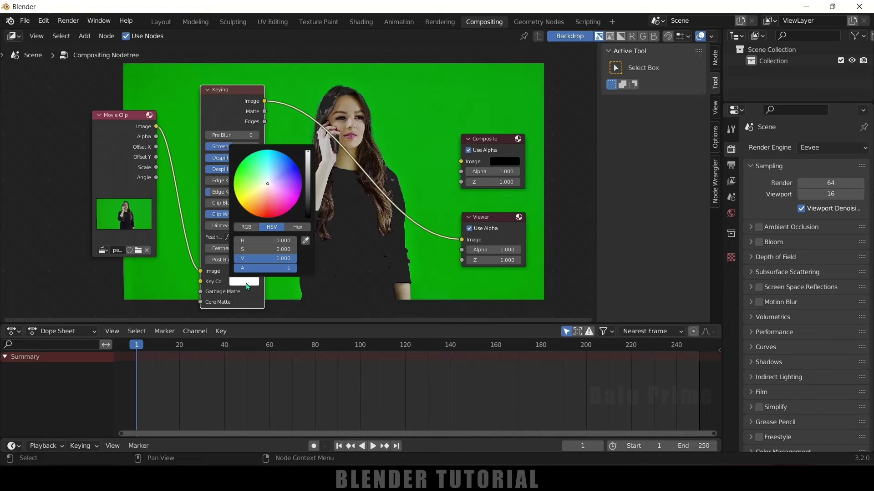
pyautogui.click(306, 241)
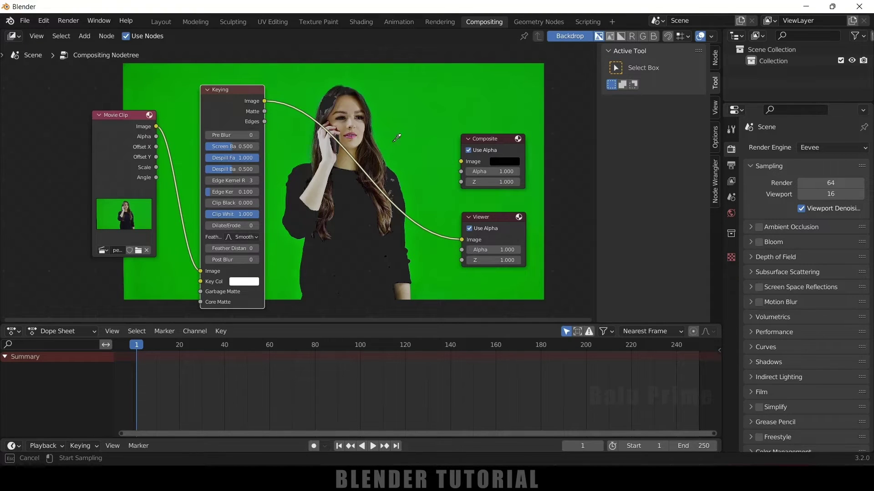
pyautogui.click(394, 121)
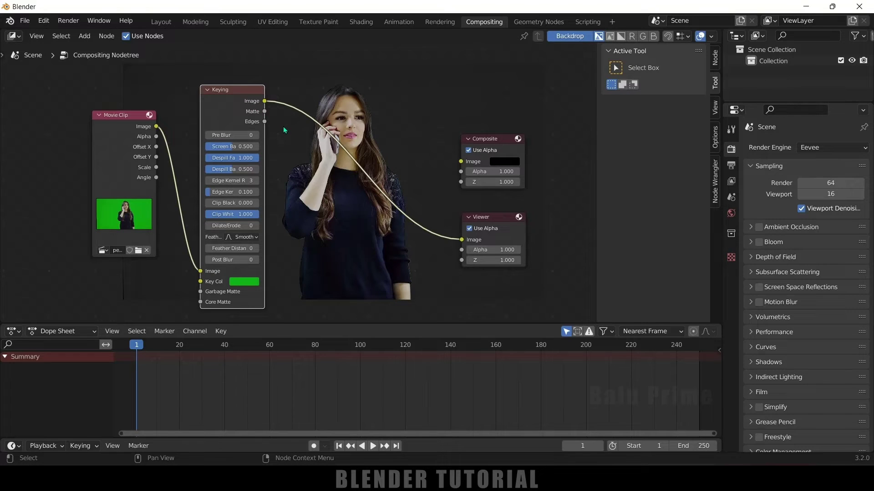
pyautogui.keyDown('ctrl'); pyautogui.keyDown('shift'); pyautogui.click(256, 114); pyautogui.keyUp('shift'); pyautogui.keyUp('ctrl')
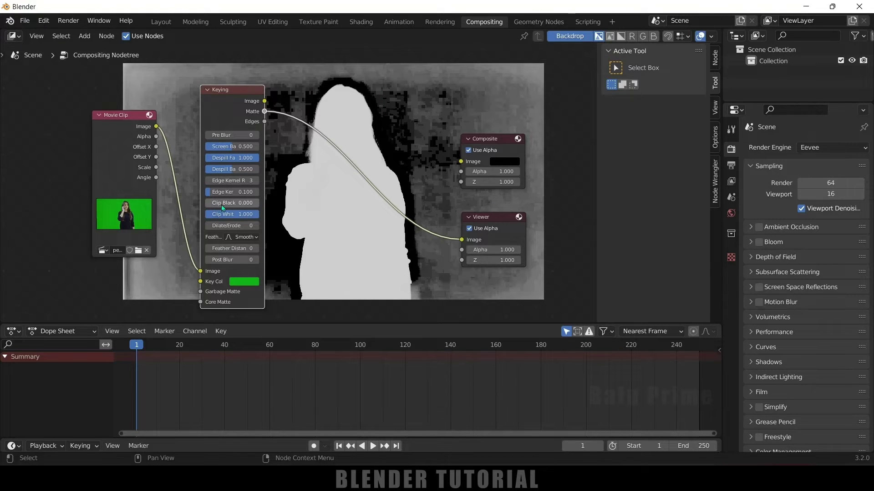
# Step: Set the Keying node's Clip Black to 0.420 and Clip White to 0.973
pyautogui.moveTo(219, 208); pyautogui.dragTo(239, 207)
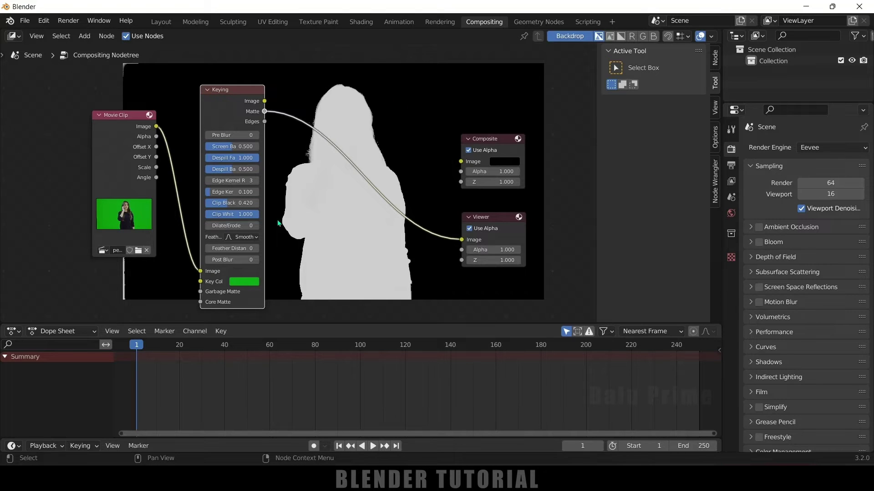
pyautogui.moveTo(256, 217); pyautogui.dragTo(260, 219)
# Step: Add a new VFX > Masking workspace
pyautogui.click(613, 21)
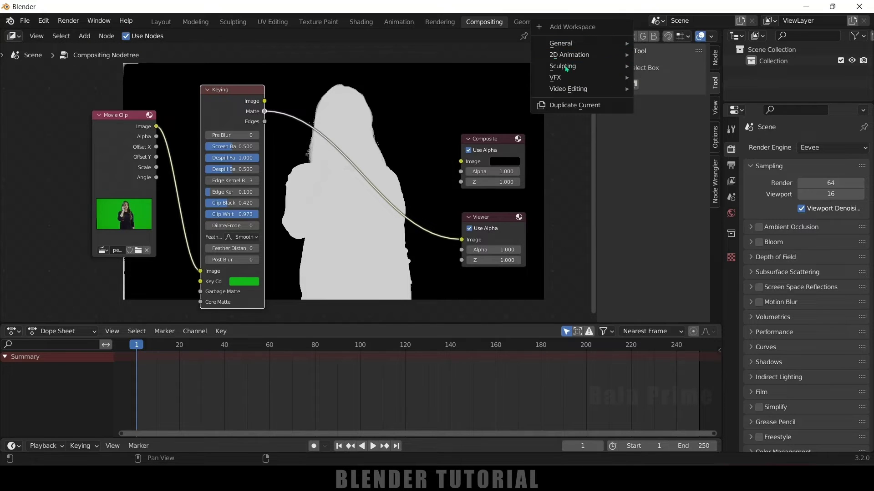
pyautogui.moveTo(559, 79)
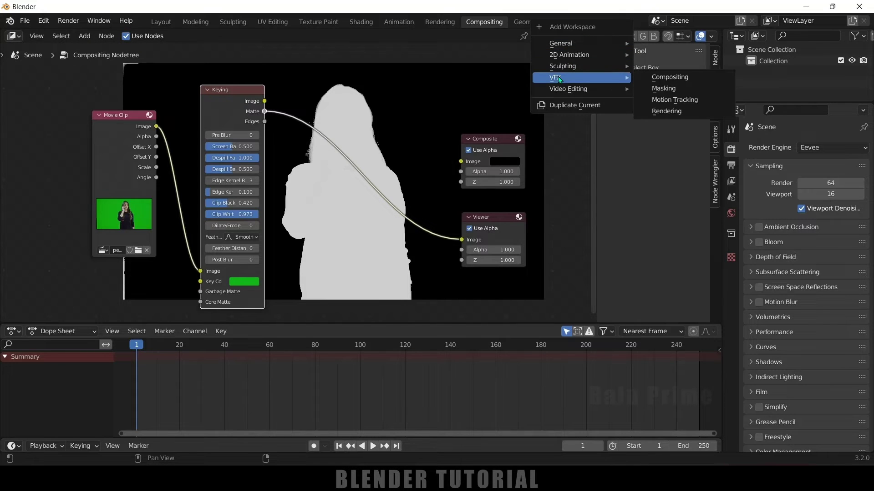
pyautogui.click(663, 88)
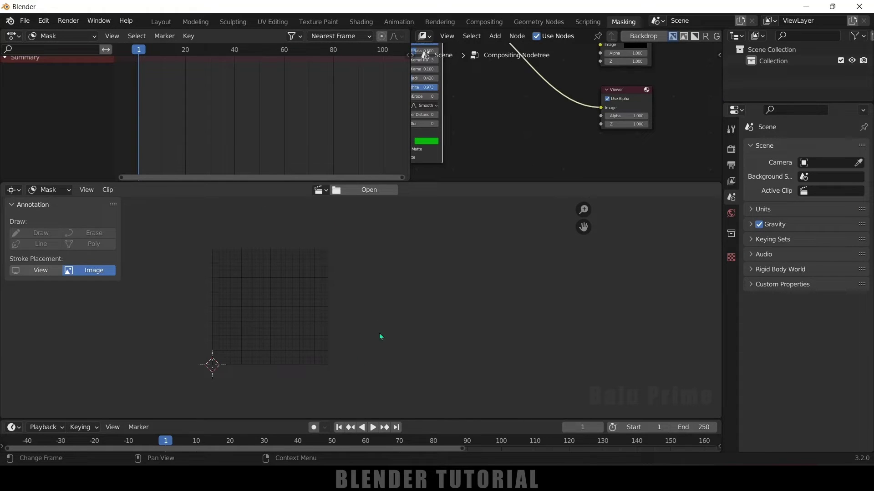
# Step: Load the green-screen clip in the Clip Editor and centre the full frame
pyautogui.click(323, 190)
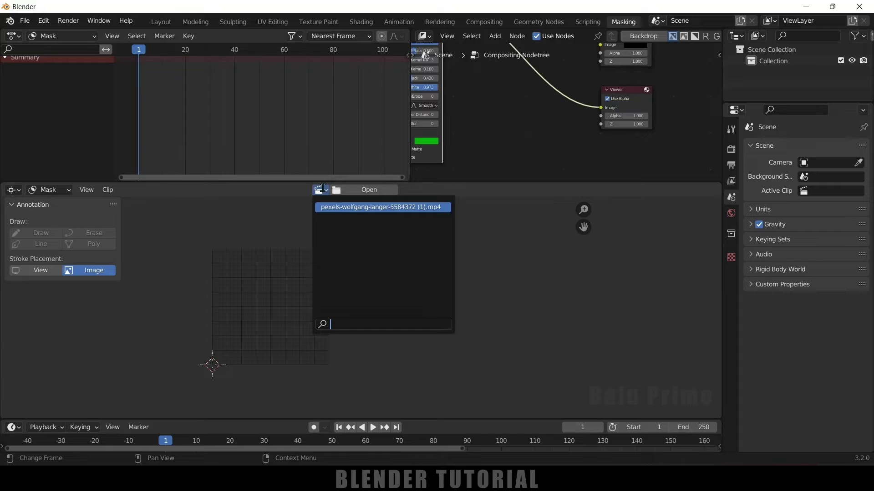
pyautogui.click(349, 210)
pyautogui.scroll(-2, 358, 280)
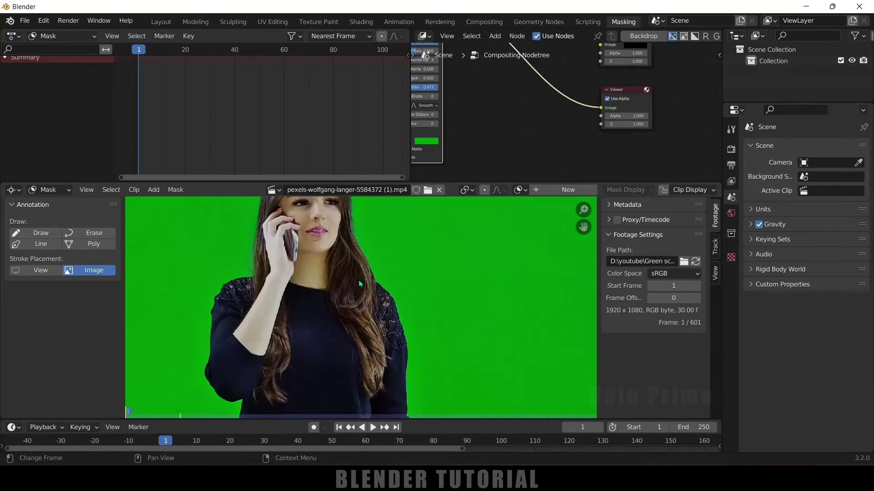
pyautogui.scroll(-2, 359, 284)
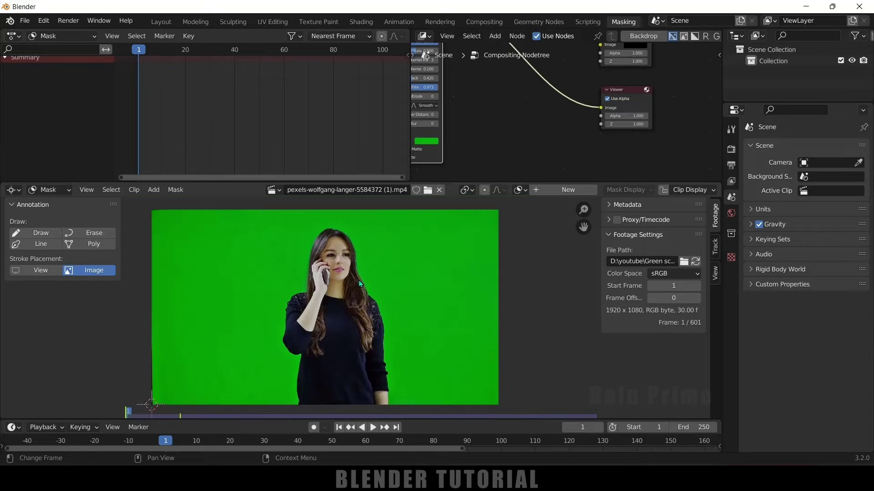
pyautogui.moveTo(359, 286); pyautogui.dragTo(396, 285, button='middle')
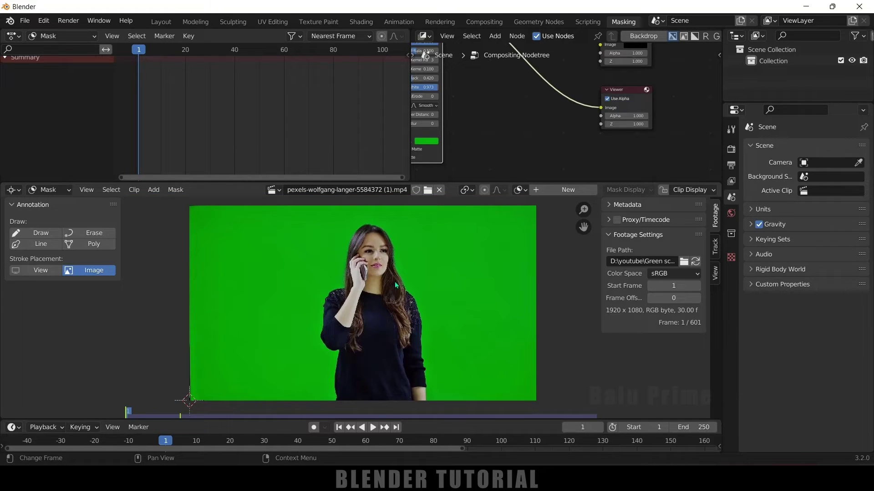
# Step: Create a new mask and name it 'garbage mask'
pyautogui.click(563, 191)
pyautogui.doubleClick(506, 189)
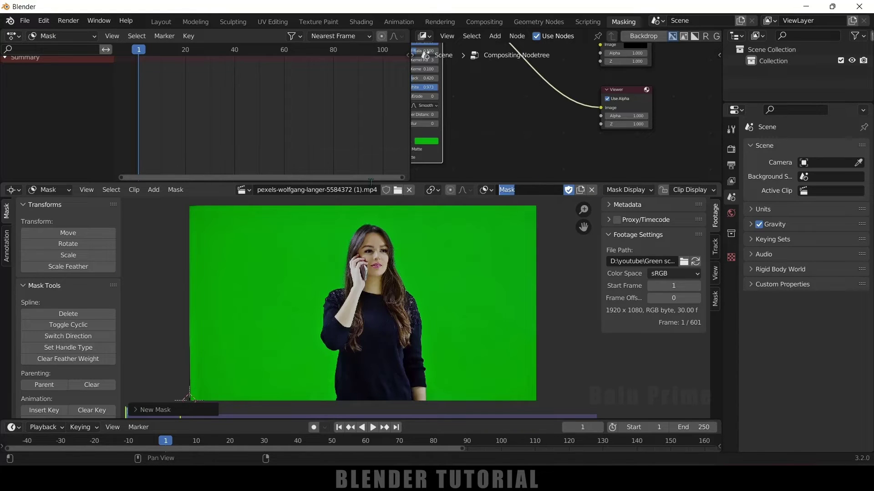
pyautogui.write('garbage mask')
pyautogui.press('Return')
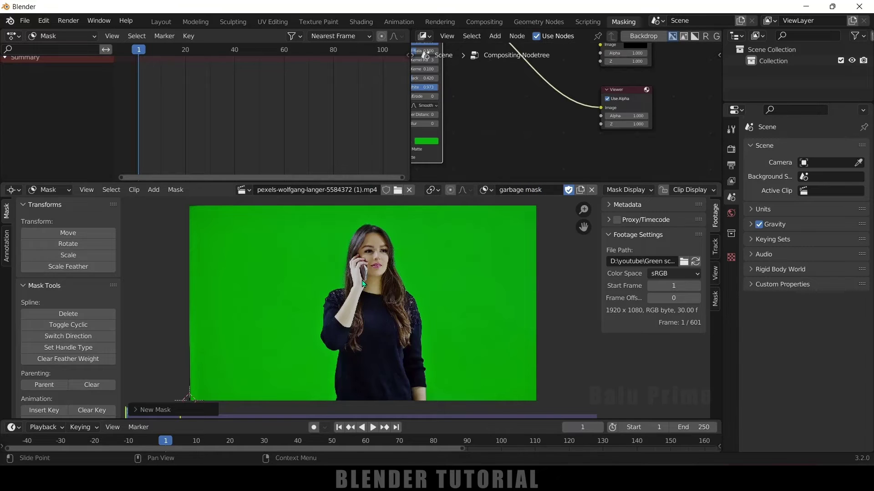
# Step: Add a square mask shape and drag its corners into a tall trapezoid around the woman
pyautogui.hotkey('shift', 'a')
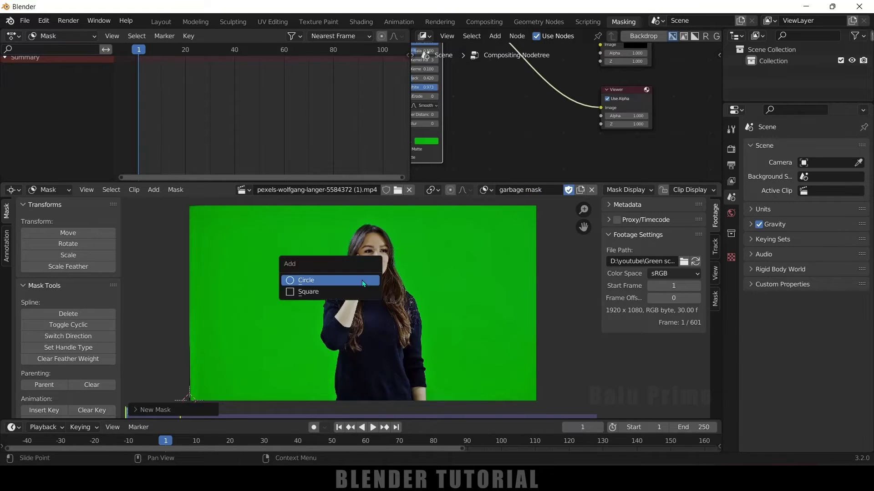
pyautogui.click(318, 294)
pyautogui.moveTo(201, 398); pyautogui.dragTo(398, 220)
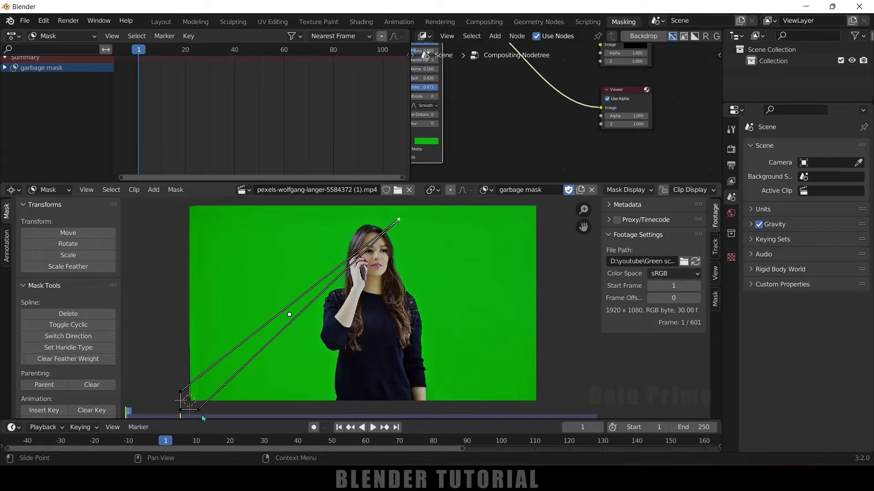
pyautogui.moveTo(199, 410); pyautogui.dragTo(453, 412)
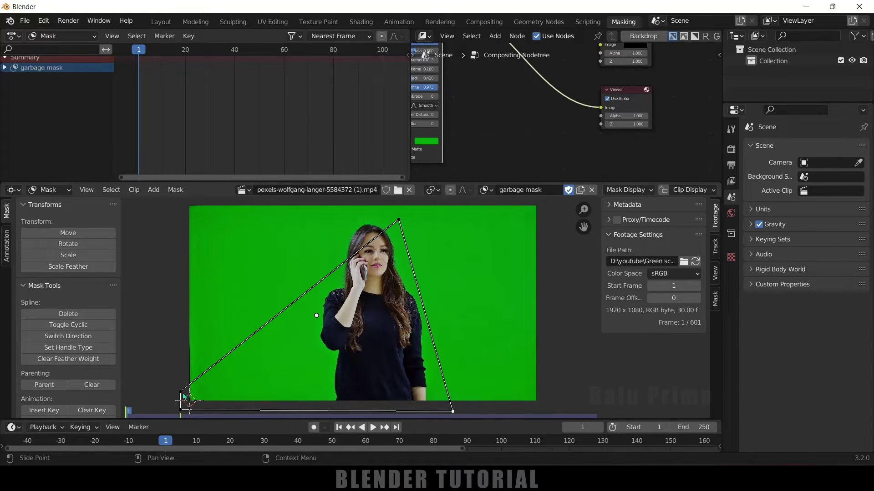
pyautogui.moveTo(184, 397); pyautogui.dragTo(308, 204)
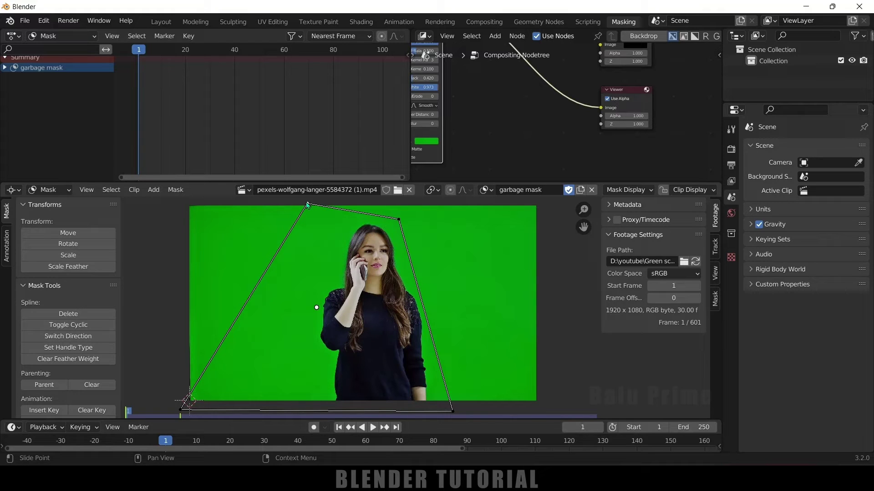
pyautogui.moveTo(400, 222); pyautogui.dragTo(413, 205)
pyautogui.moveTo(181, 411); pyautogui.dragTo(282, 413)
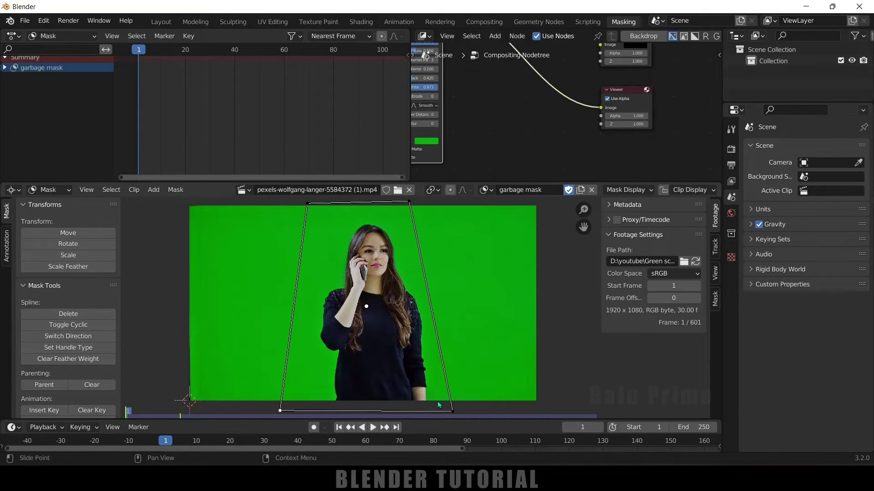
# Step: Play back the clip to check the mask, stopping on an earlier frame
pyautogui.press('space')
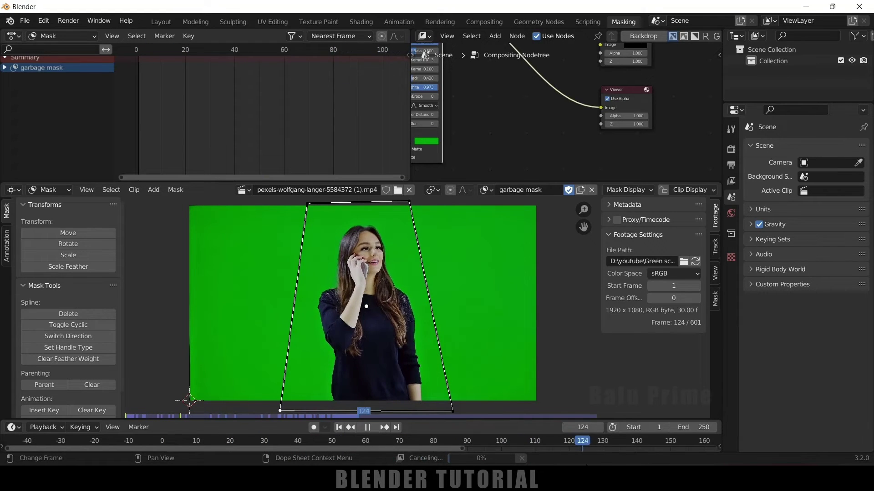
pyautogui.moveTo(637, 441); pyautogui.dragTo(287, 442)
pyautogui.press('space')
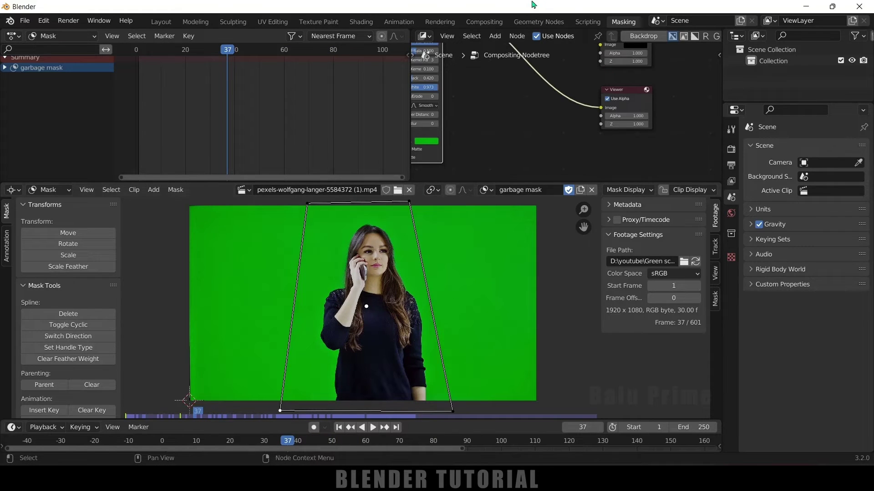
# Step: Back in Compositing, add a Mask node below the Movie Clip node
pyautogui.click(484, 22)
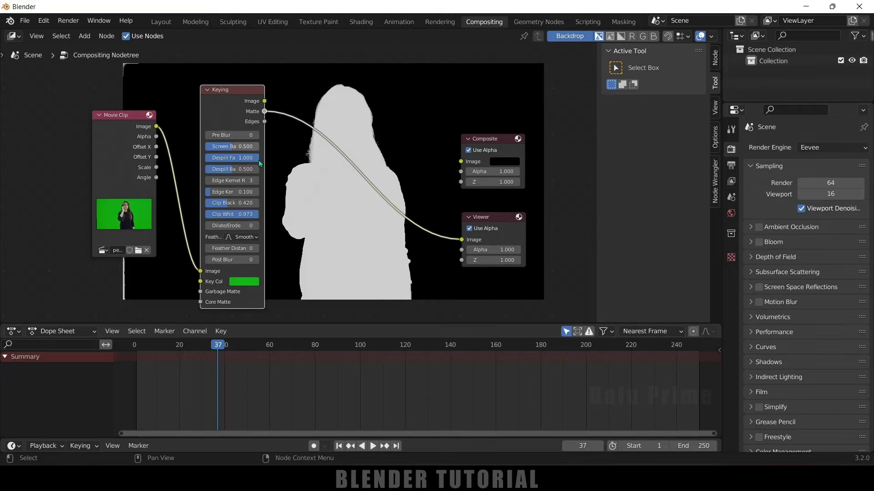
pyautogui.hotkey('shift', 'a')
pyautogui.click(317, 241)
pyautogui.write('mak')
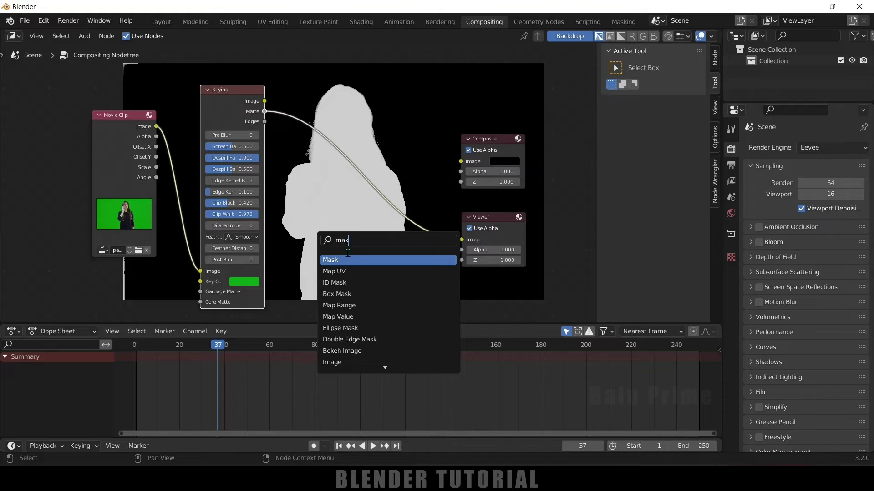
pyautogui.press('Return')
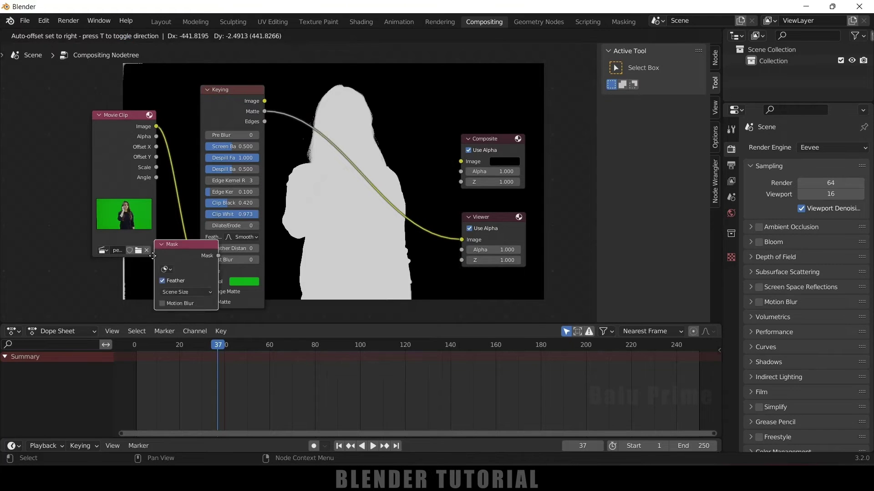
pyautogui.click(130, 288)
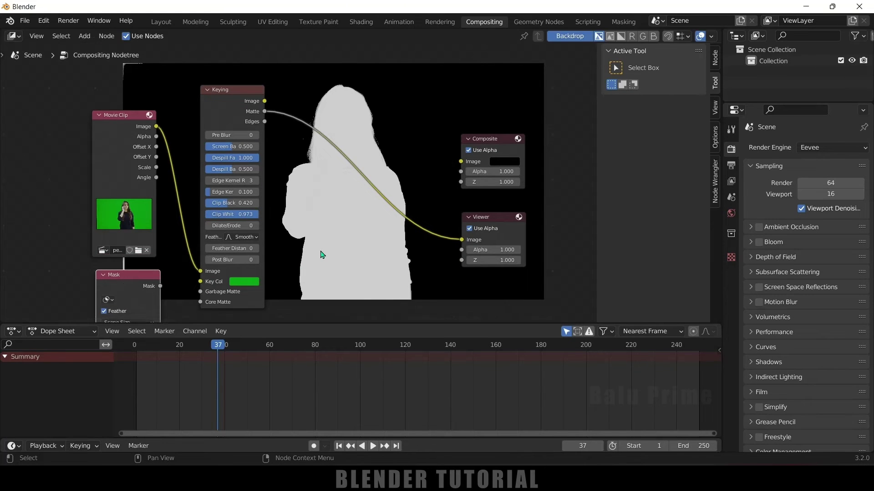
# Step: Assign 'garbage mask' to the Mask node and link it to Keying's Garbage Matte input
pyautogui.scroll(-1, 321, 249)
pyautogui.moveTo(322, 250); pyautogui.dragTo(386, 220, button='middle')
pyautogui.moveTo(216, 238); pyautogui.dragTo(210, 237)
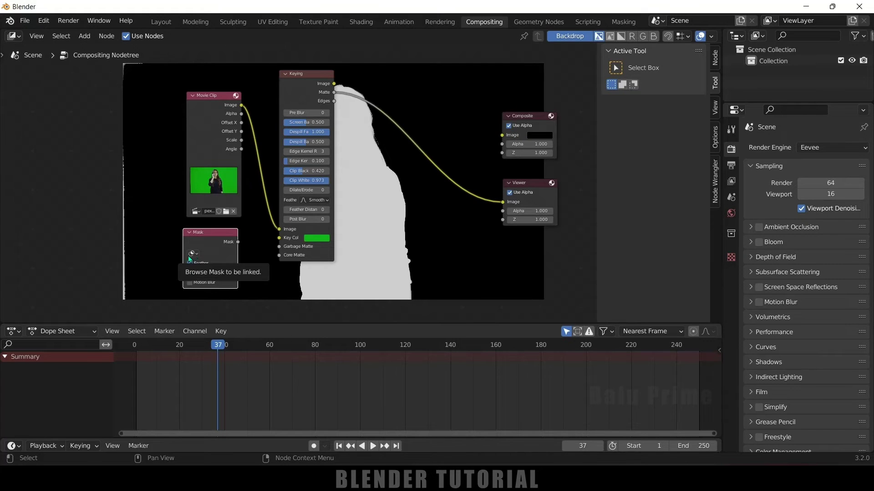
pyautogui.scroll(2, 188, 257)
pyautogui.moveTo(213, 275); pyautogui.dragTo(305, 192, button='middle')
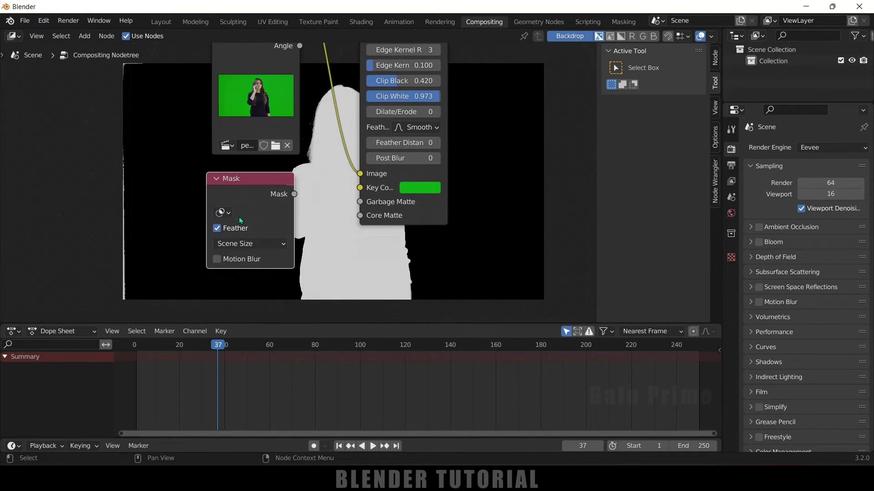
pyautogui.click(223, 213)
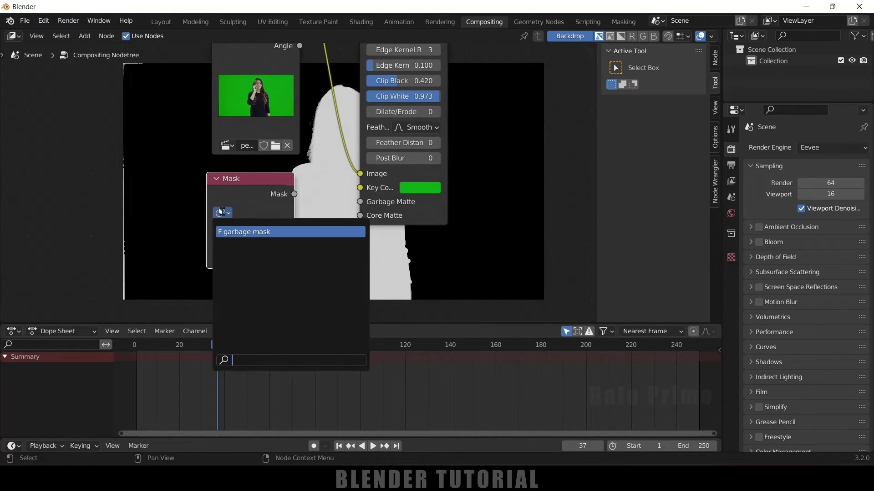
pyautogui.click(252, 232)
pyautogui.moveTo(241, 179); pyautogui.dragTo(187, 189)
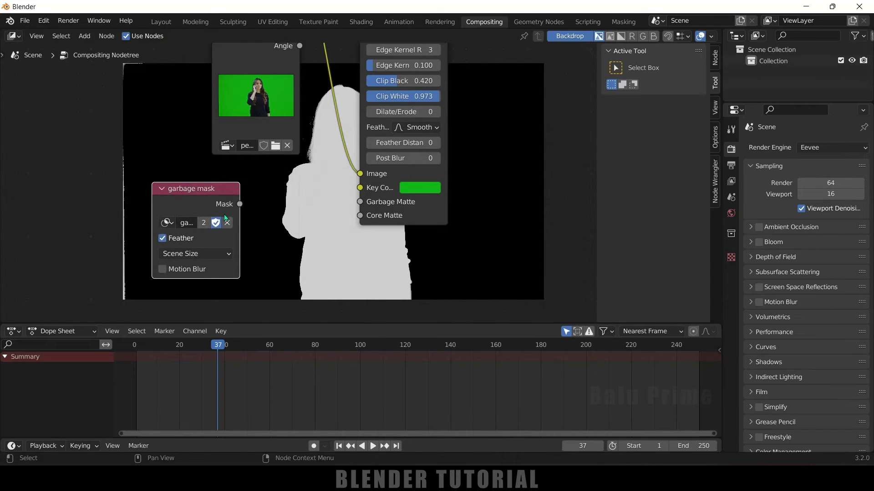
pyautogui.moveTo(240, 204); pyautogui.dragTo(367, 207)
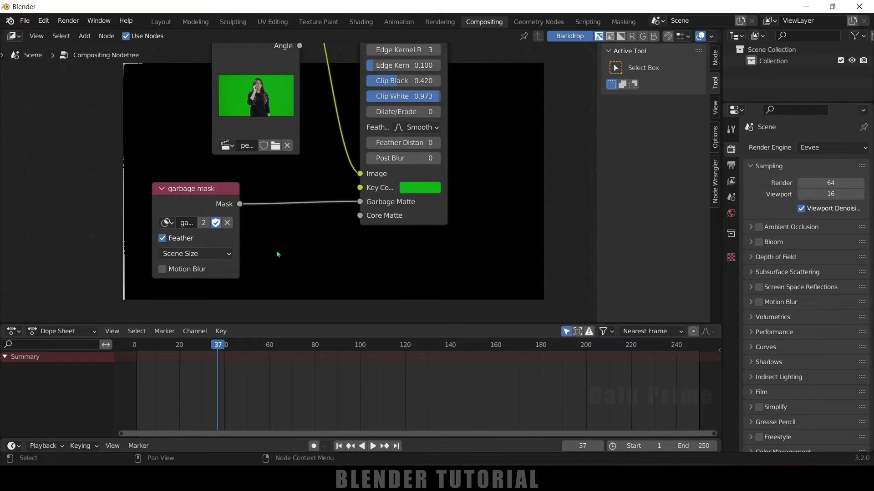
# Step: Insert an Invert node between the garbage mask and the Keying node's Garbage Matte, with the mask feeding its Color input
pyautogui.hotkey('shift', 'a')
pyautogui.click(293, 276)
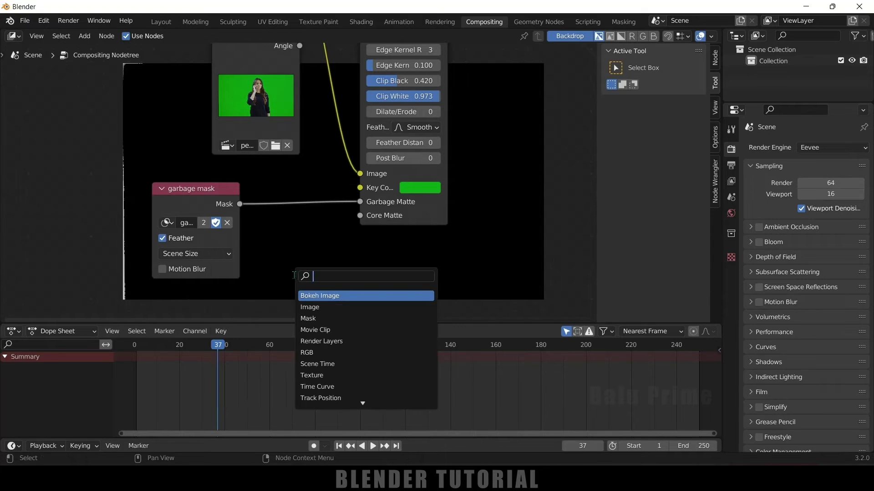
pyautogui.write('invr')
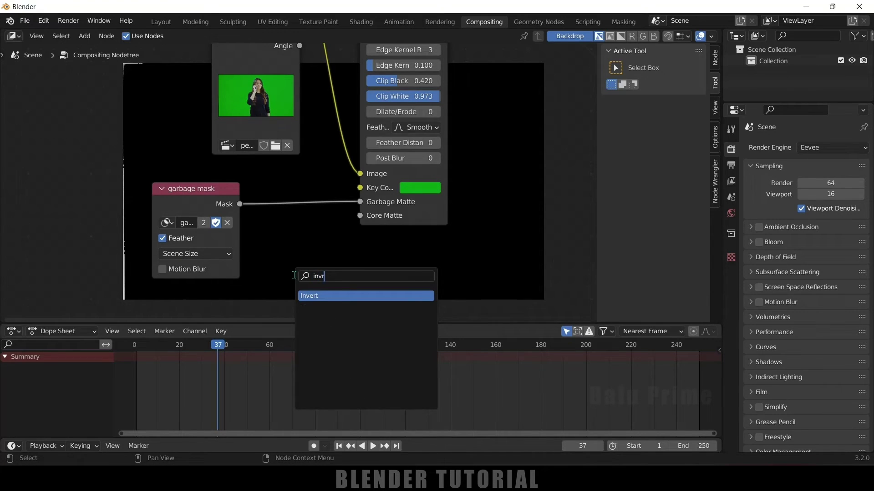
pyautogui.click(324, 295)
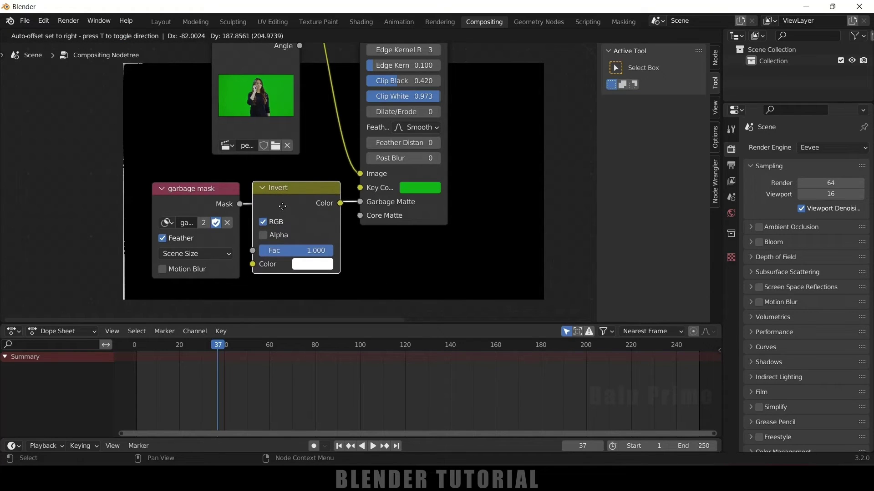
pyautogui.click(282, 208)
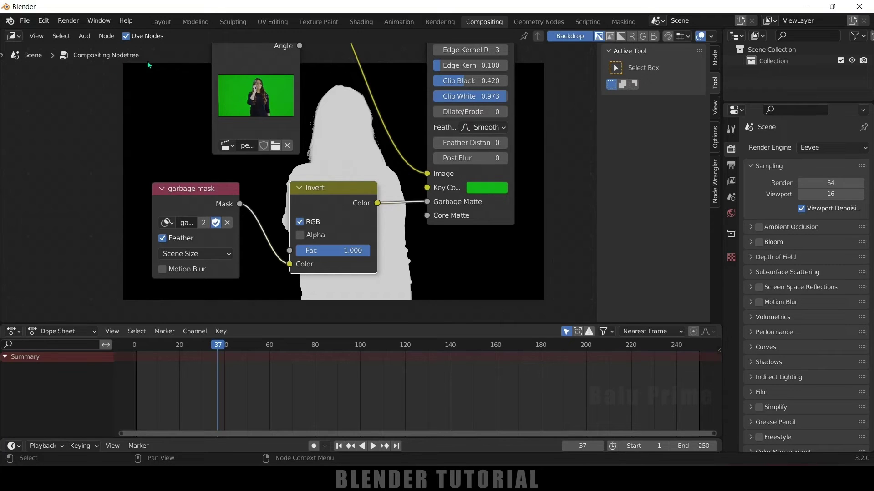
pyautogui.moveTo(290, 264); pyautogui.dragTo(274, 264)
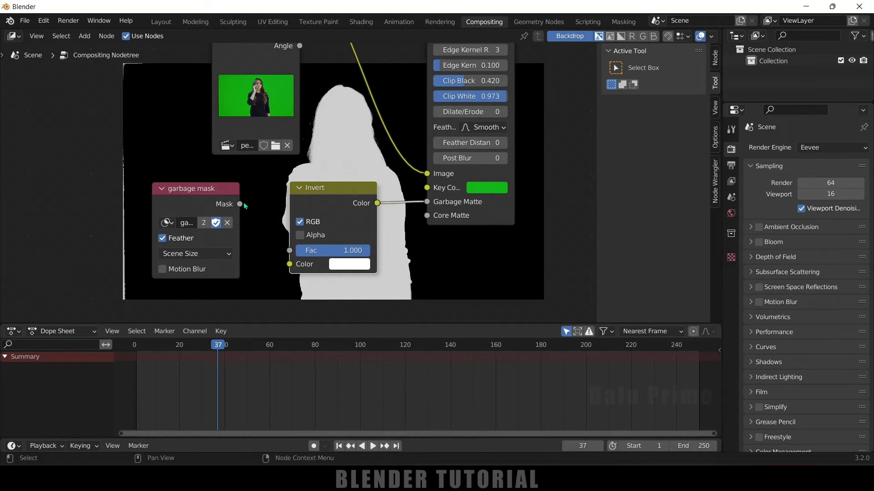
pyautogui.moveTo(240, 205); pyautogui.dragTo(290, 264)
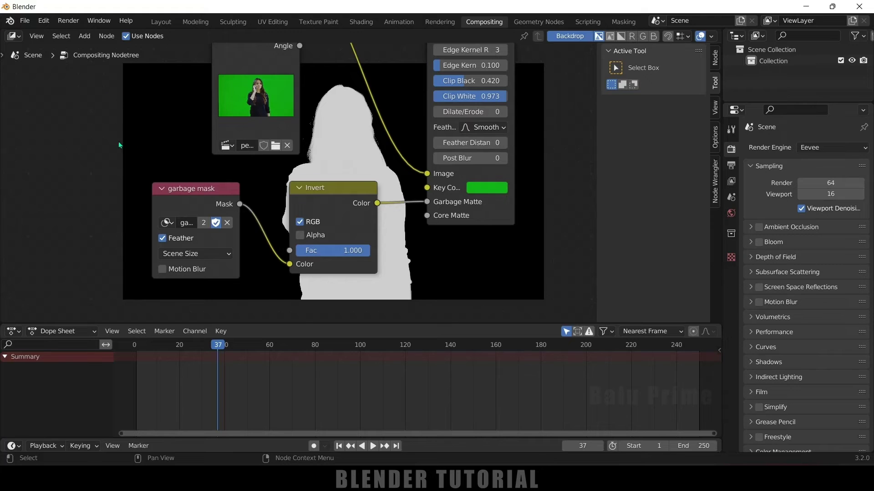
# Step: Zoom out and preview the Keying node's keyed Image in the Viewer
pyautogui.scroll(-3, 147, 145)
pyautogui.moveTo(366, 145); pyautogui.dragTo(273, 177, button='middle')
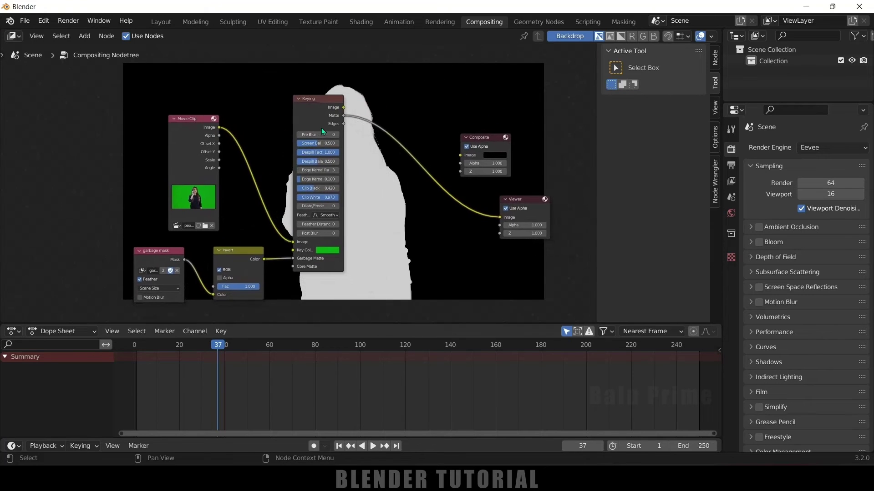
pyautogui.keyDown('ctrl'); pyautogui.keyDown('shift'); pyautogui.click(337, 110); pyautogui.keyUp('shift'); pyautogui.keyUp('ctrl')
pyautogui.moveTo(404, 205); pyautogui.dragTo(351, 193, button='middle')
# Step: Move the Composite node right and connect the Keying Image output to its Image input
pyautogui.moveTo(423, 122); pyautogui.dragTo(461, 123)
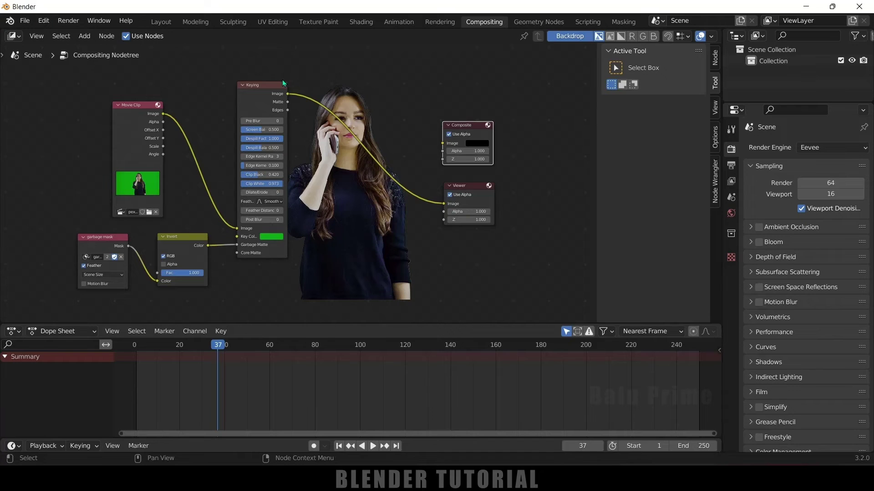
pyautogui.moveTo(287, 94); pyautogui.dragTo(444, 145)
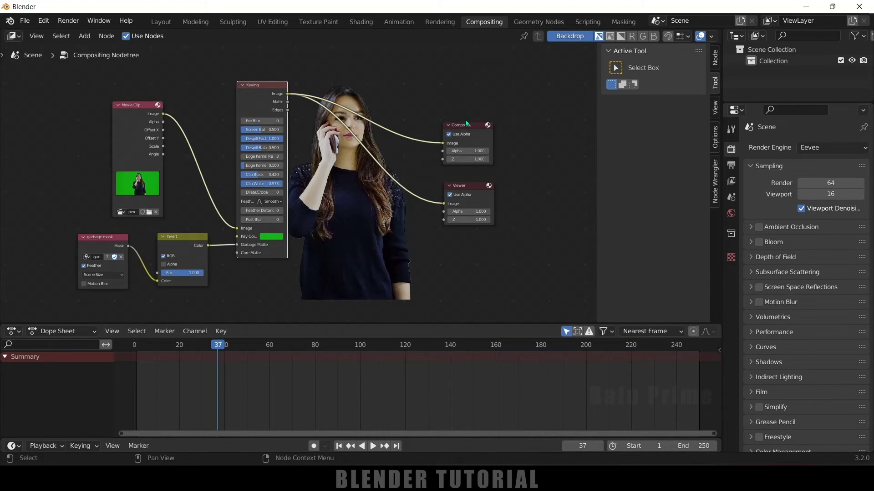
pyautogui.moveTo(344, 183); pyautogui.dragTo(367, 223, button='middle')
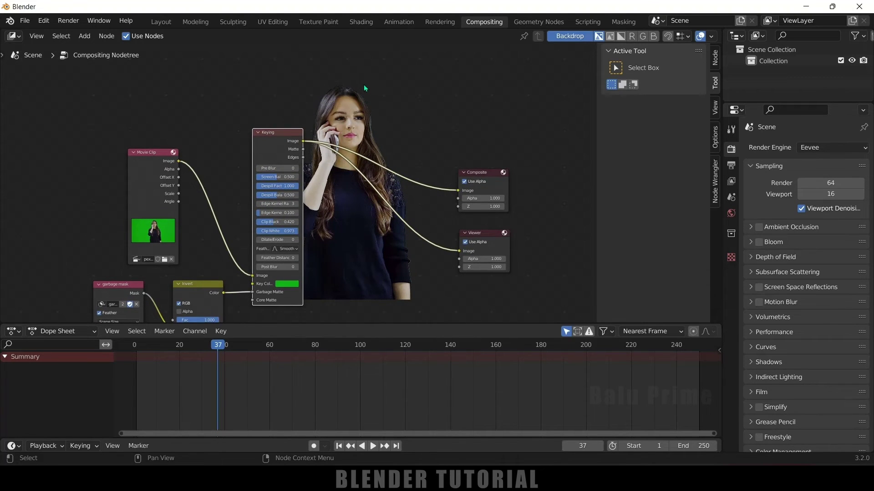
# Step: Add an Image node, then delete it as unneeded
pyautogui.hotkey('shift', 'a')
pyautogui.click(364, 85)
pyautogui.write('image')
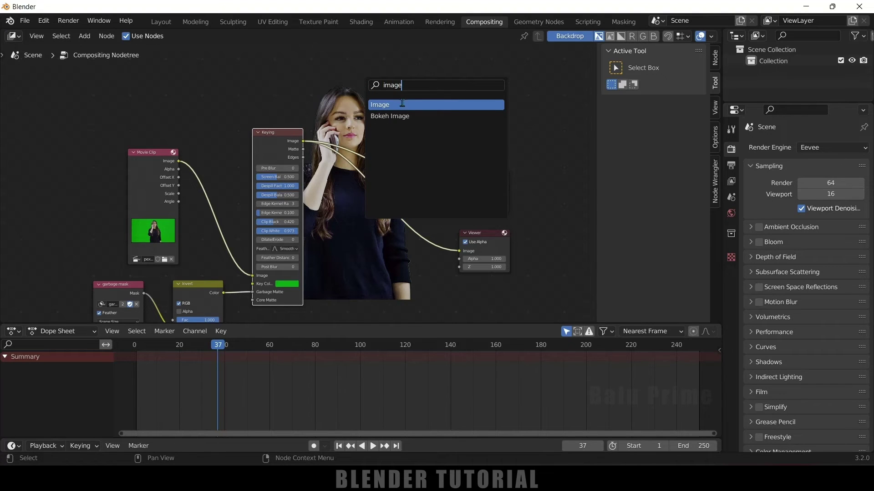
pyautogui.click(402, 104)
pyautogui.click(405, 137)
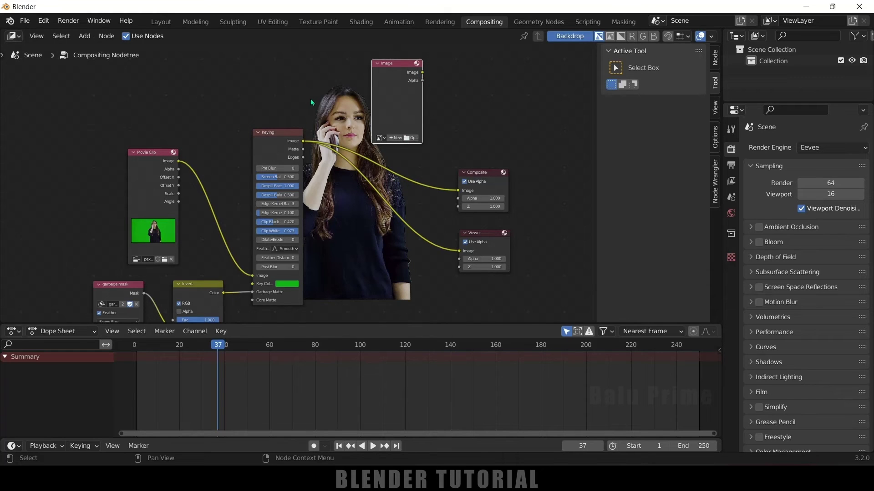
pyautogui.press('x')
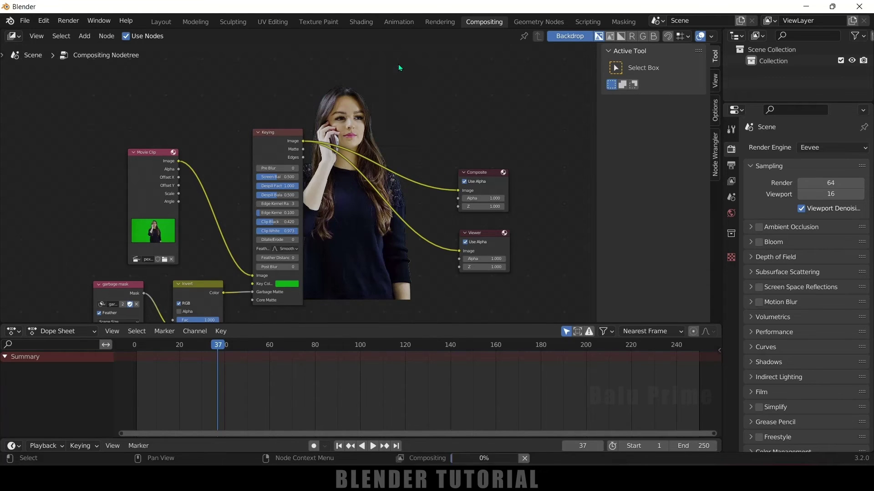
# Step: Search the add-node menu for 'movi' to find the Movie Clip node
pyautogui.hotkey('shift', 'a')
pyautogui.click(397, 64)
pyautogui.write('movi')
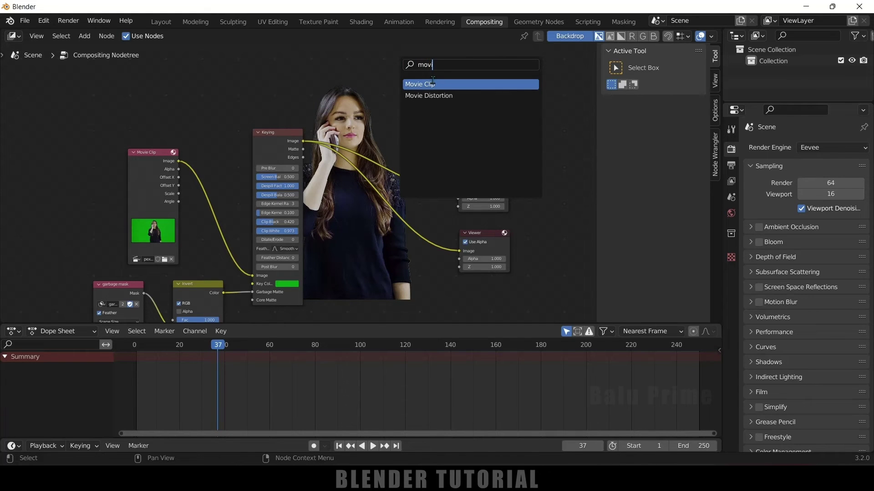
# Step: Place a Movie Clip node above the Keying node and load 'Pexels Videos 2925.mp4' into it
pyautogui.click(432, 83)
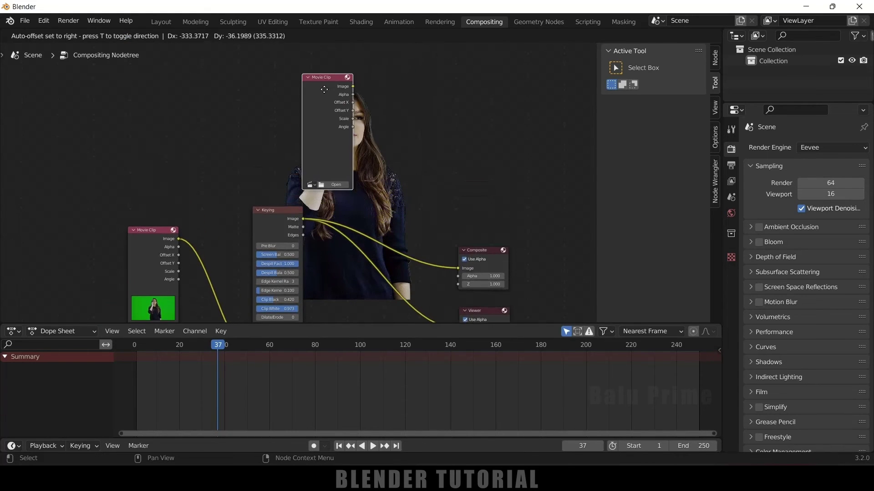
pyautogui.click(295, 91)
pyautogui.press('Home')
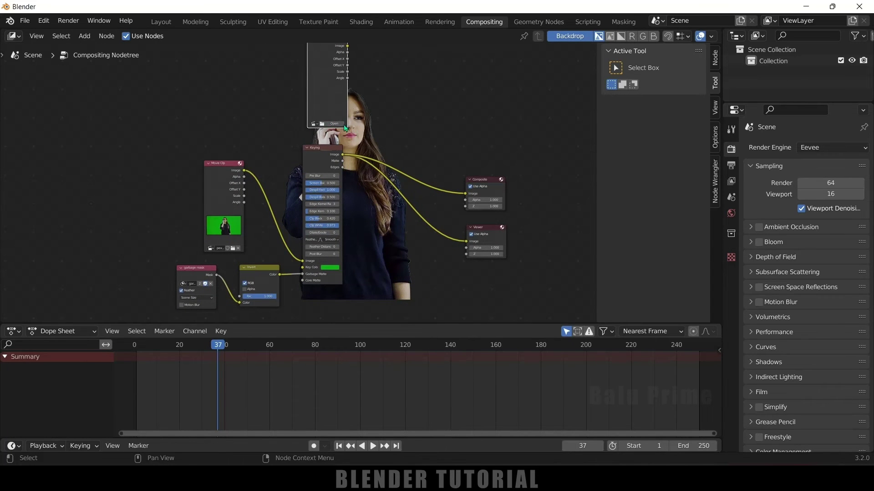
pyautogui.click(334, 123)
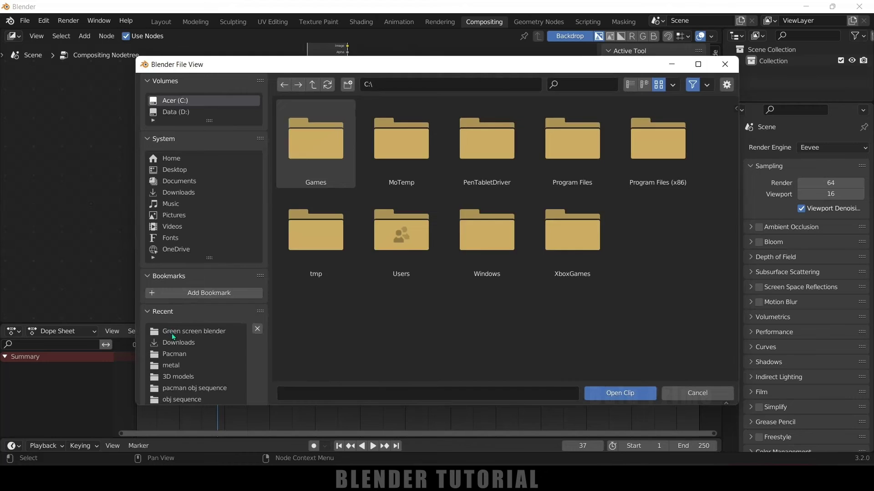
pyautogui.click(173, 335)
pyautogui.click(327, 157)
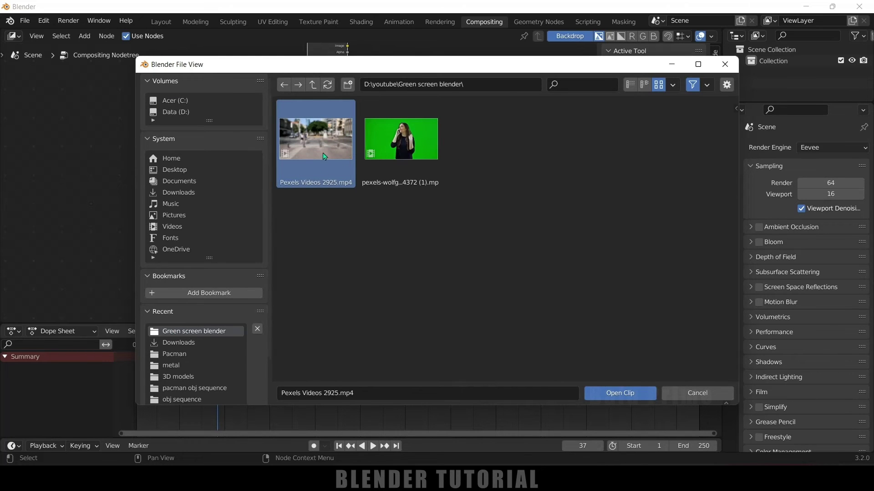
pyautogui.click(619, 394)
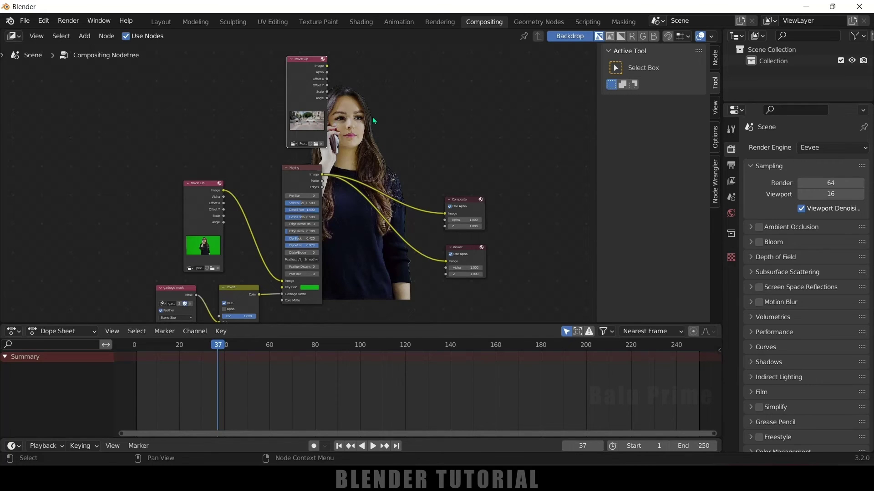
# Step: Select the street Movie Clip and Keying nodes and merge them with an Alpha Over node
pyautogui.click(388, 100)
pyautogui.click(303, 56)
pyautogui.press('shift')
pyautogui.keyDown('shift'); pyautogui.click(295, 169); pyautogui.keyUp('shift')
pyautogui.press('ctrl')
pyautogui.hotkey('ctrl', '0')
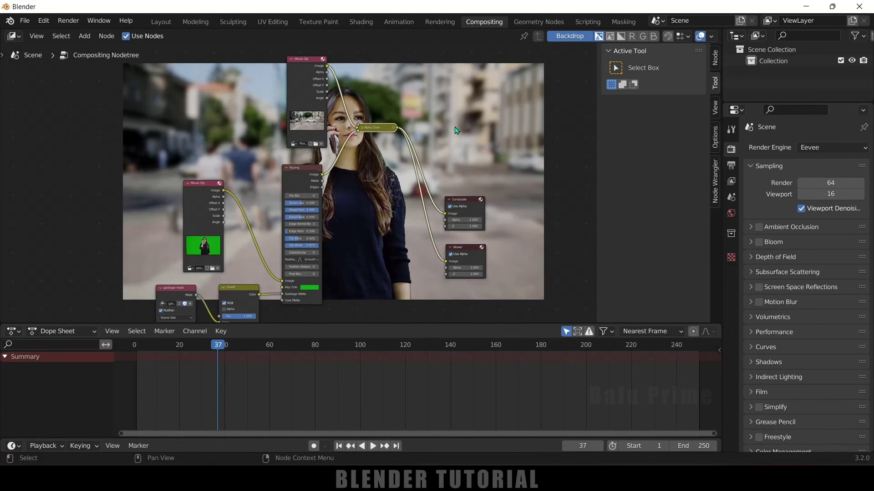
pyautogui.scroll(-3, 457, 130)
pyautogui.moveTo(450, 141); pyautogui.dragTo(309, 137, button='middle')
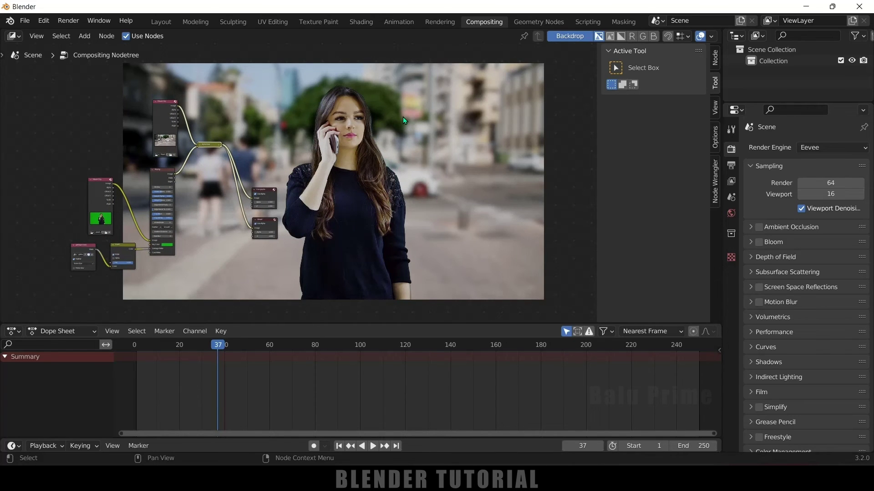
# Step: Paste the drive D output folder path and set File Format to FFmpeg Video
pyautogui.click(730, 165)
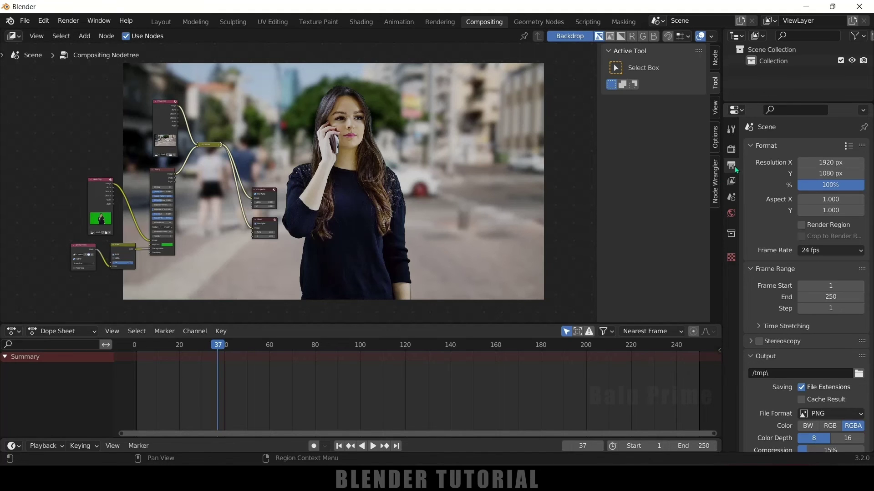
pyautogui.scroll(-4, 769, 240)
pyautogui.scroll(-1, 769, 240)
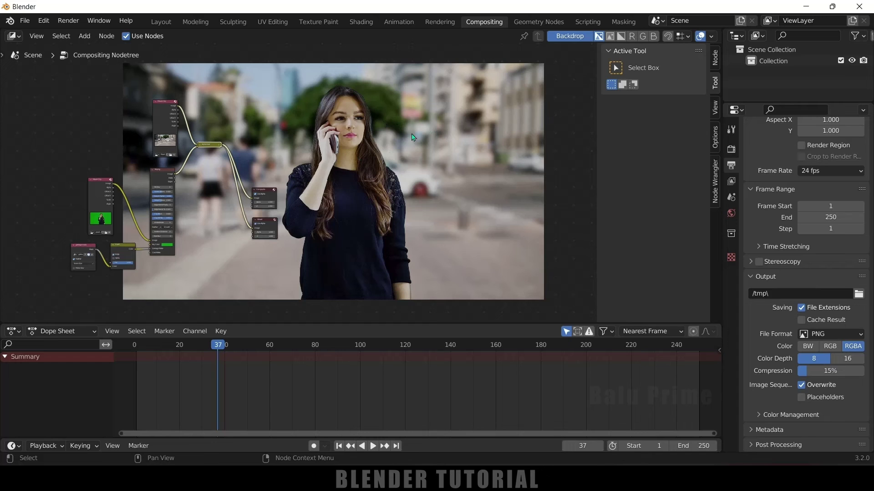
pyautogui.hotkey('ctrl', 'v')
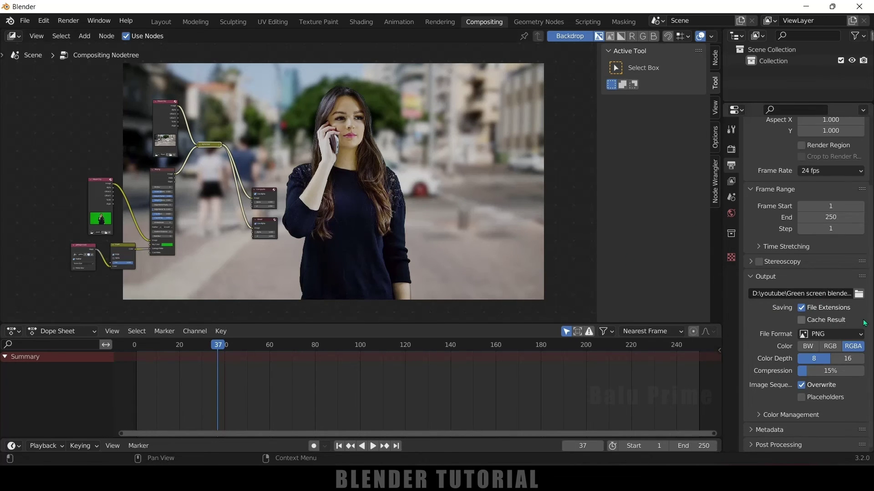
pyautogui.click(819, 334)
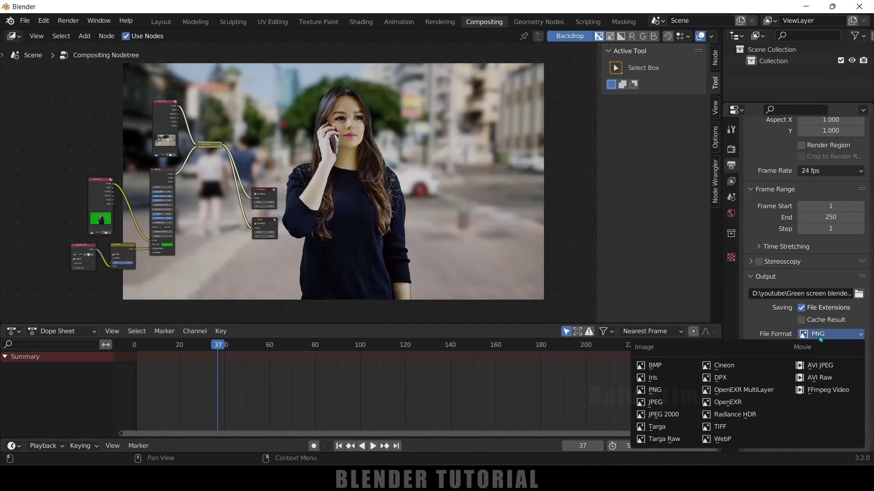
pyautogui.click(834, 392)
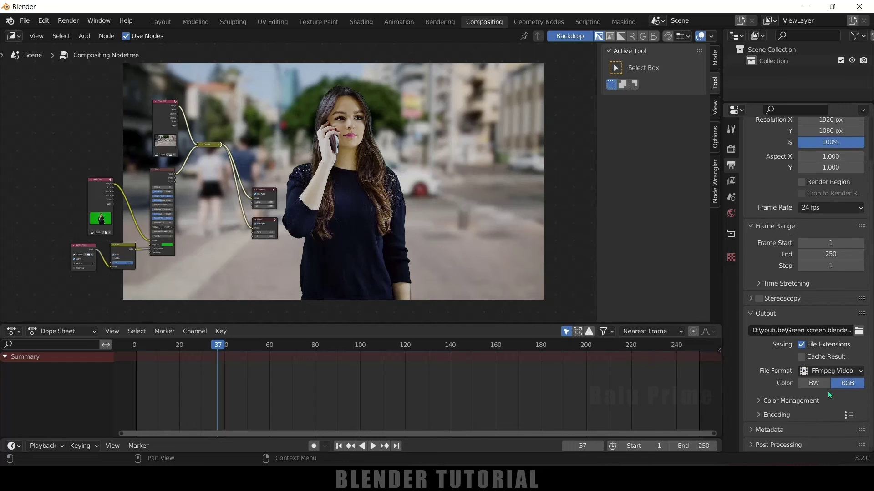
# Step: Set the video codec to H.264 and output quality to High Quality, then check the Render menu
pyautogui.click(758, 417)
pyautogui.scroll(-4, 758, 417)
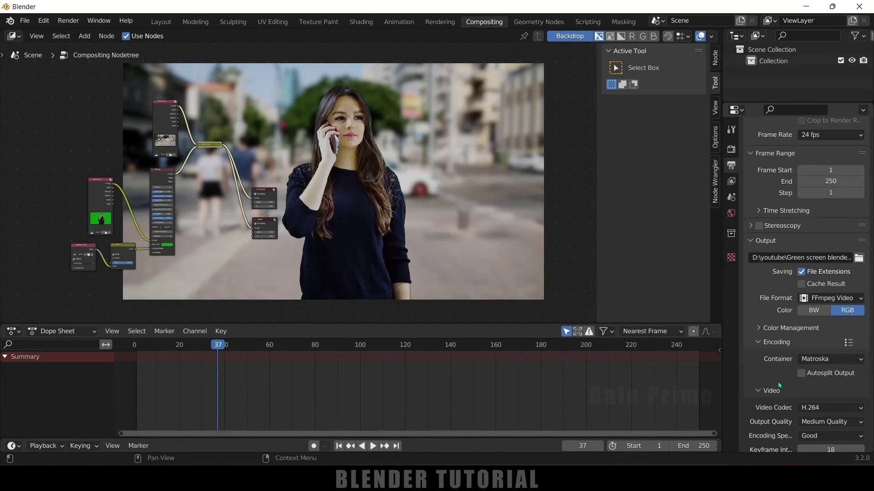
pyautogui.scroll(-4, 772, 380)
pyautogui.click(820, 334)
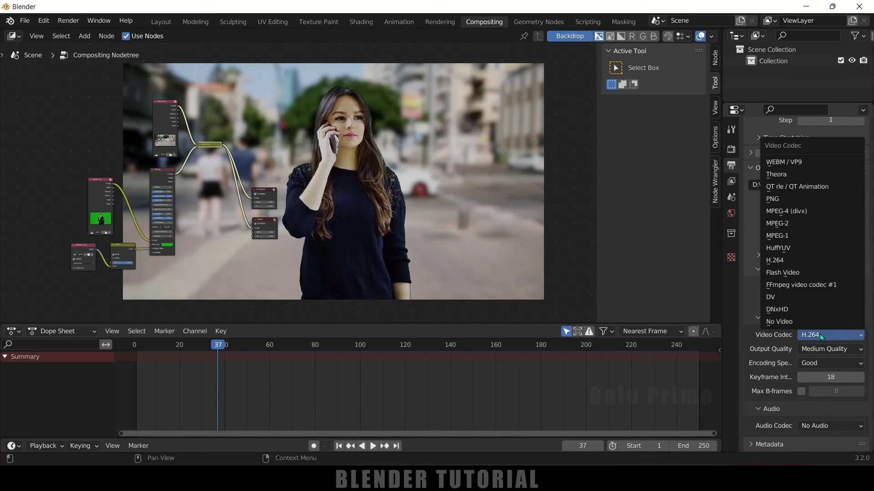
pyautogui.click(784, 261)
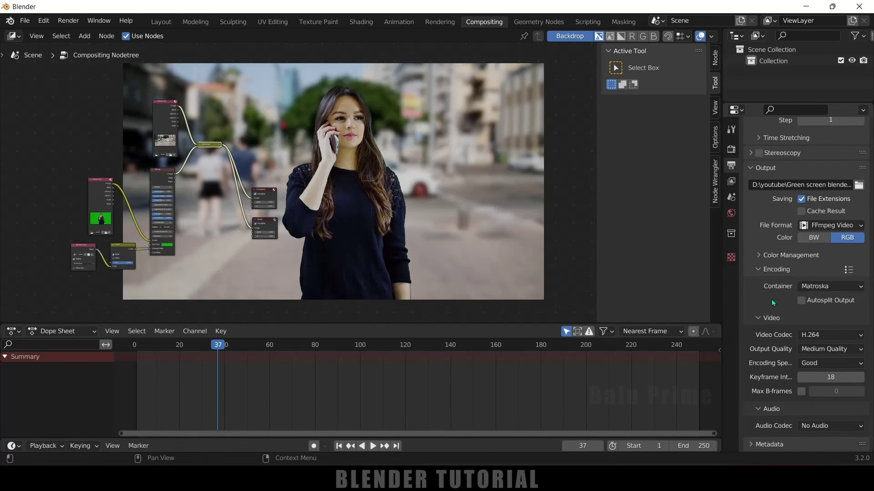
pyautogui.click(823, 350)
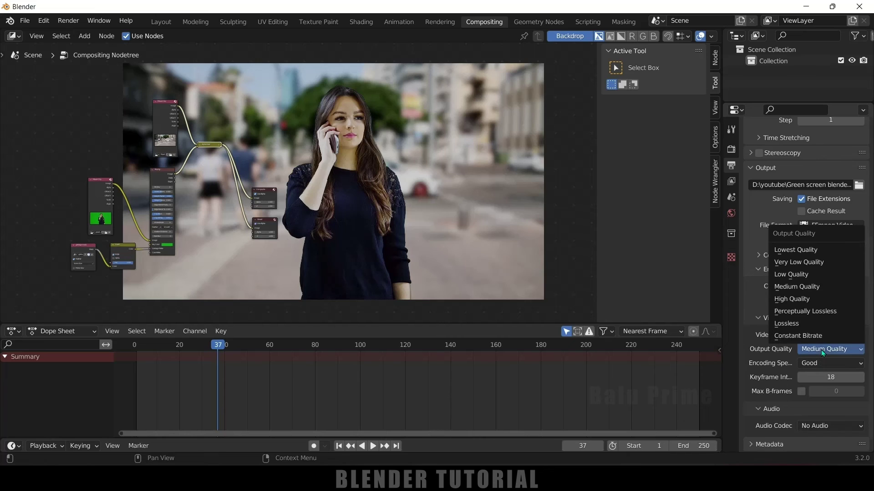
pyautogui.click(798, 297)
pyautogui.scroll(-1, 758, 379)
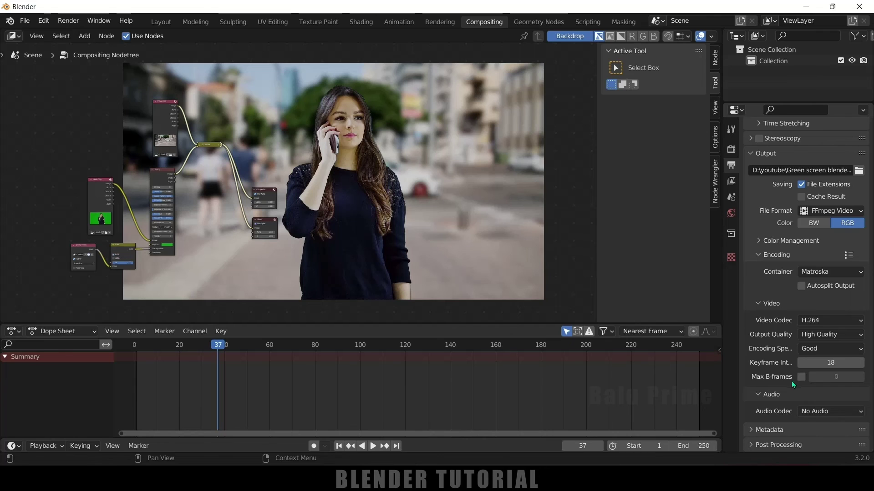
pyautogui.click(67, 21)
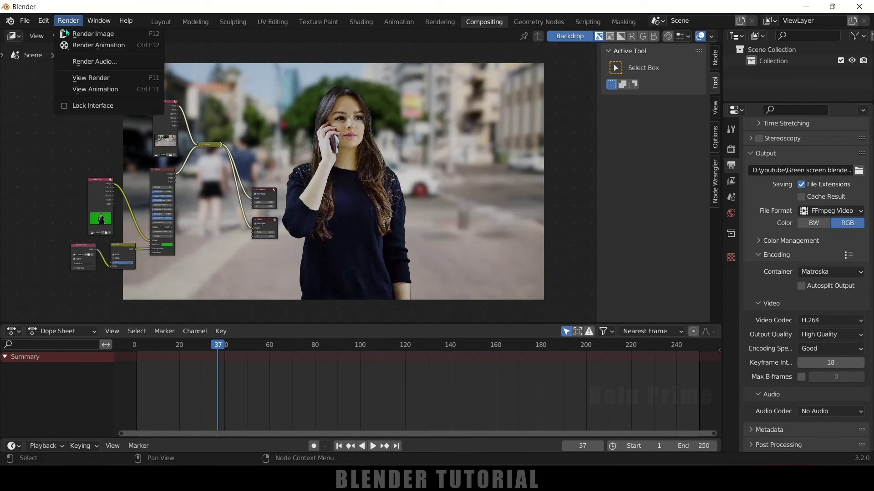
pyautogui.scroll(2, 319, 68)
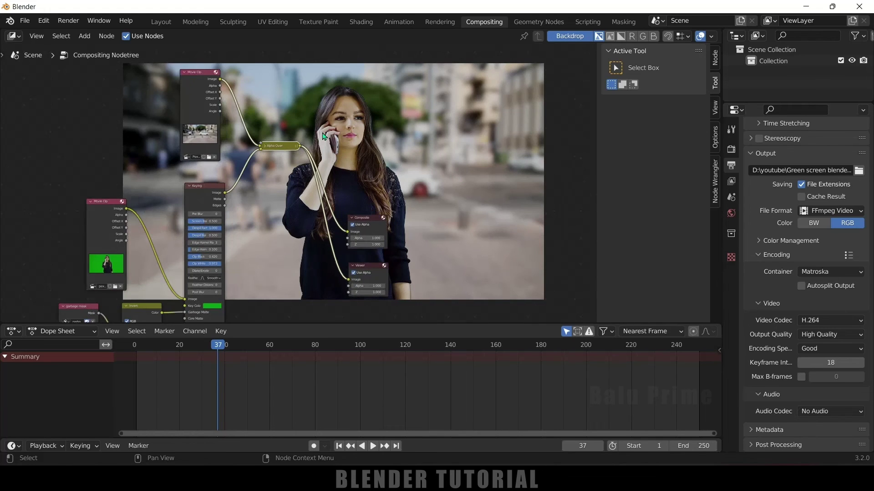
pyautogui.scroll(2, 370, 140)
# Step: Delete the street clip and Alpha Over nodes, then route the Keying Image to Composite through a reroute
pyautogui.moveTo(279, 80); pyautogui.dragTo(377, 220)
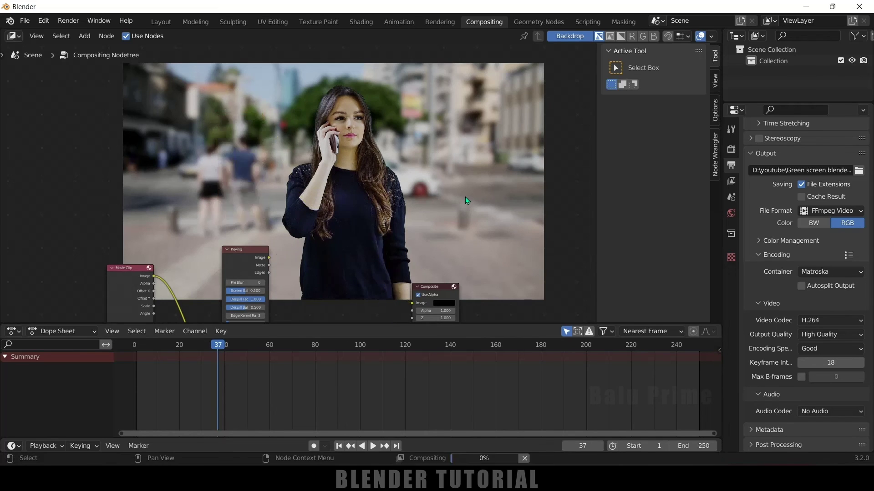
pyautogui.press('x')
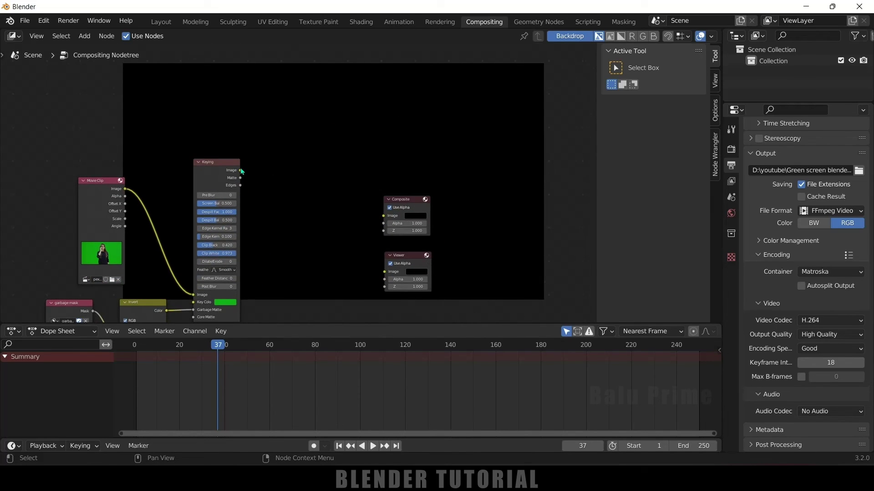
pyautogui.moveTo(241, 171); pyautogui.dragTo(384, 272)
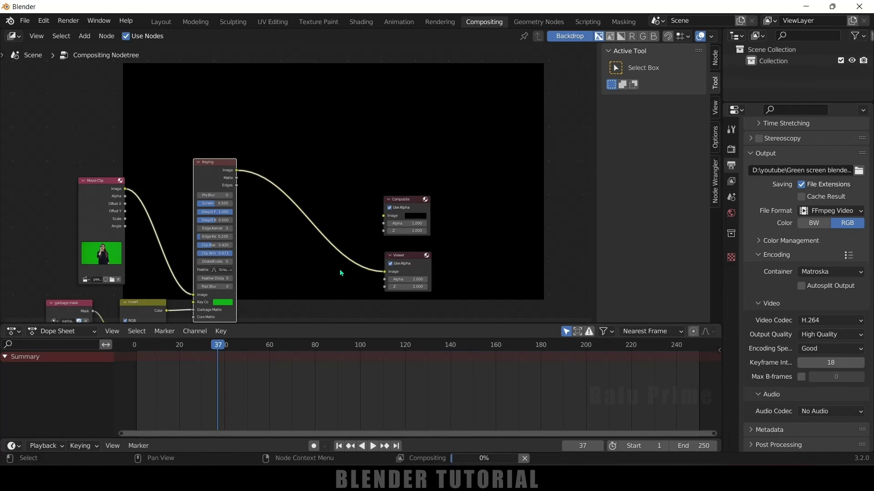
pyautogui.scroll(2, 339, 269)
pyautogui.moveTo(339, 269); pyautogui.dragTo(352, 201, button='middle')
pyautogui.moveTo(230, 98); pyautogui.dragTo(428, 156)
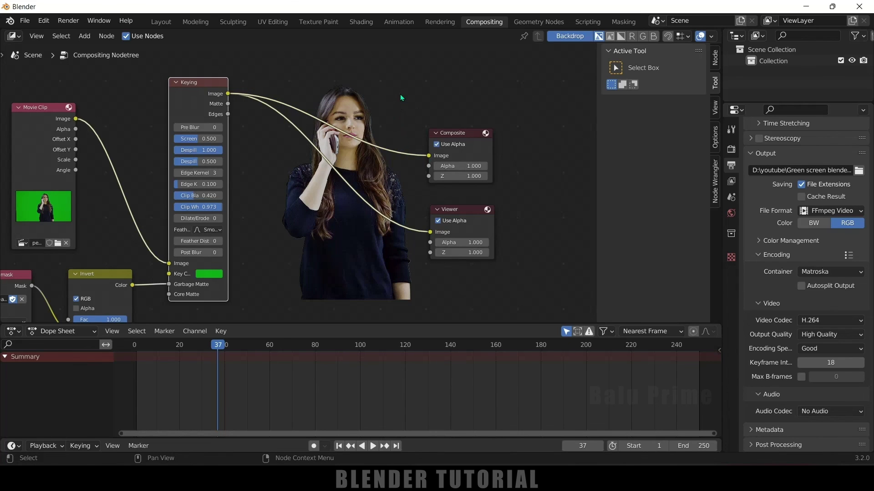
pyautogui.moveTo(400, 81)
pyautogui.keyDown('shift'); pyautogui.mouseDown(button='right')
pyautogui.moveTo(352, 148)
pyautogui.moveTo(312, 239)
pyautogui.mouseUp(button='right'); pyautogui.keyUp('shift')
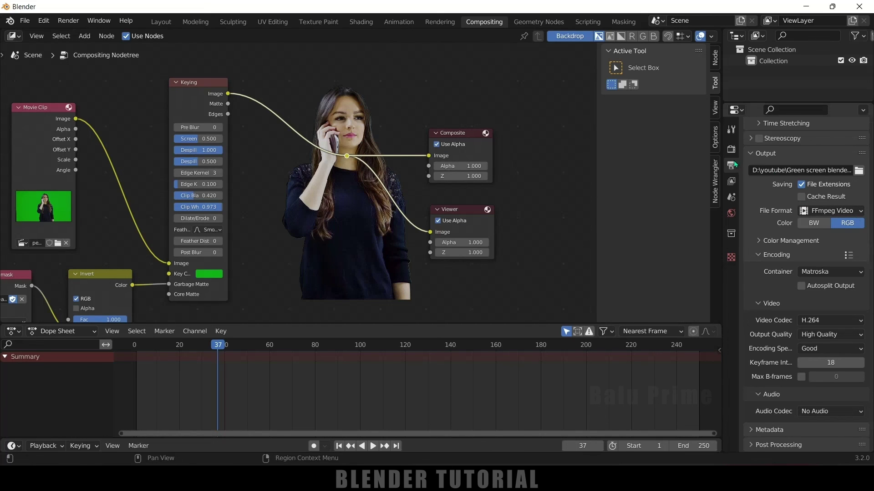
# Step: Switch the output File Format to PNG with RGBA colour, then glance at the Render menu
pyautogui.click(850, 215)
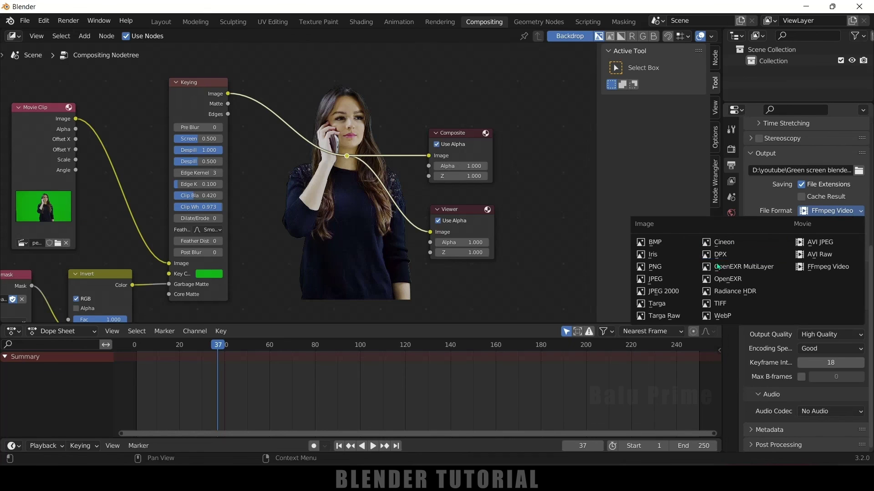
pyautogui.click(666, 266)
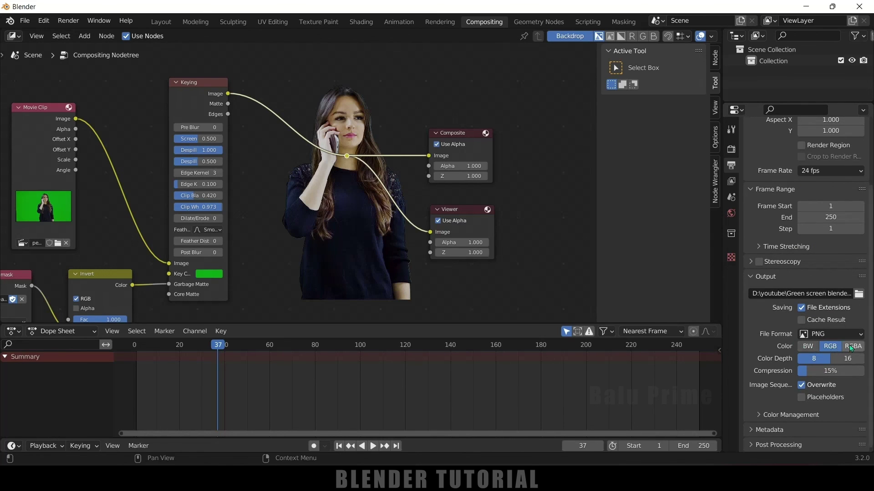
pyautogui.click(852, 346)
pyautogui.click(67, 21)
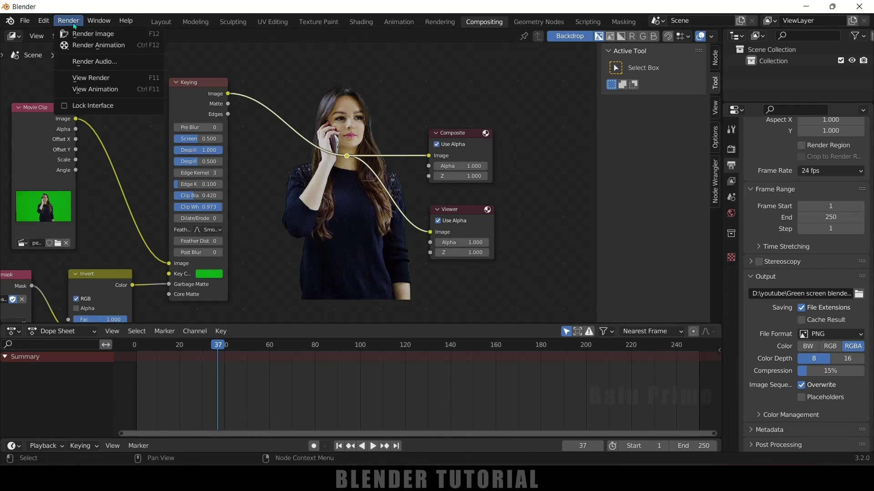
pyautogui.click(99, 45)
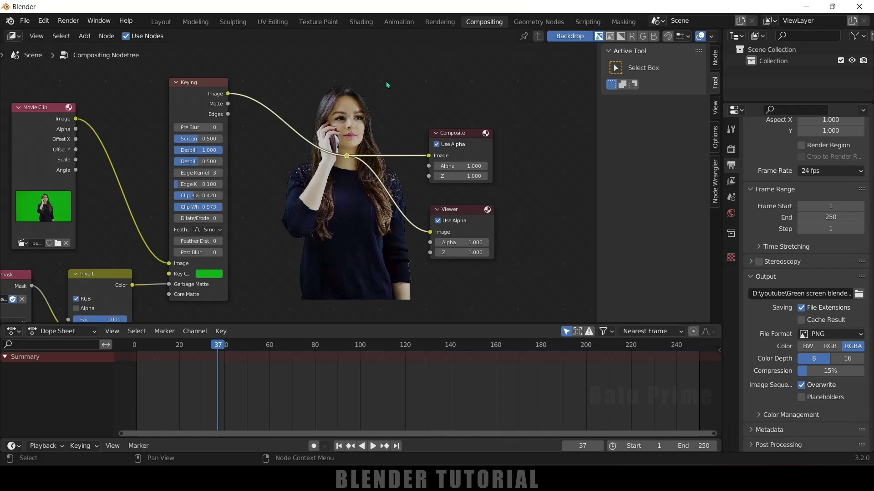